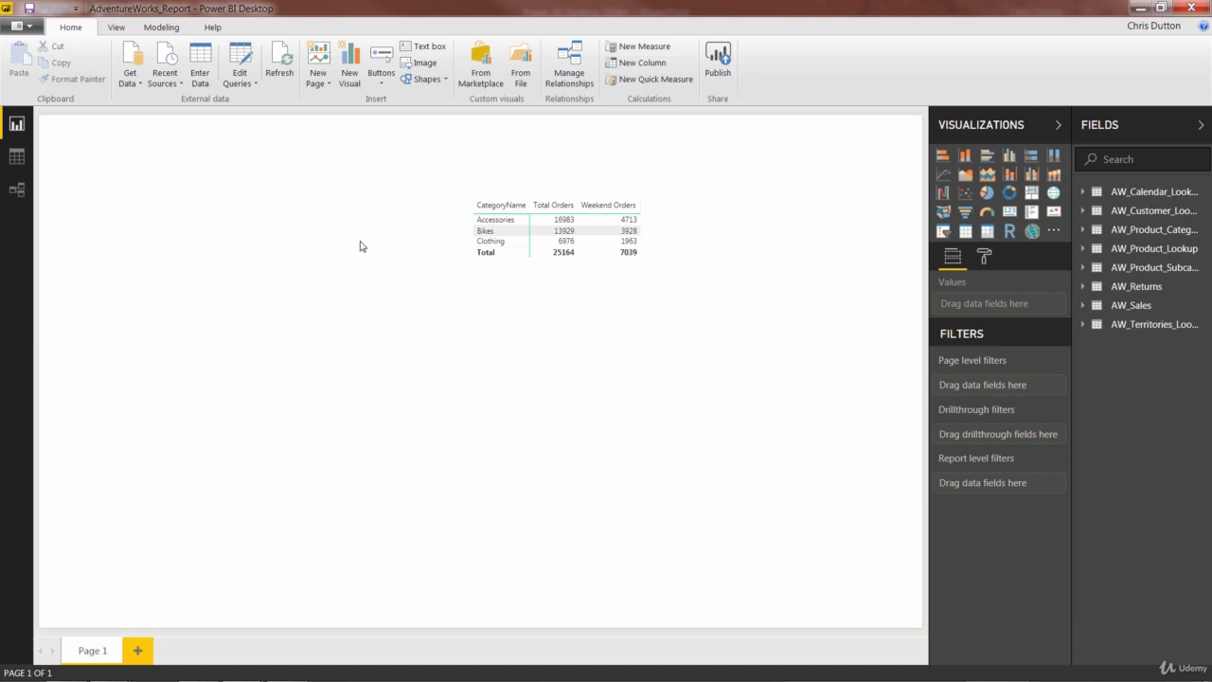
# Create a new measure in the AW_Sales table named ALL Orders, beginning its formula with CALCULATE([Total Orders].
pyautogui.click(1083, 305)
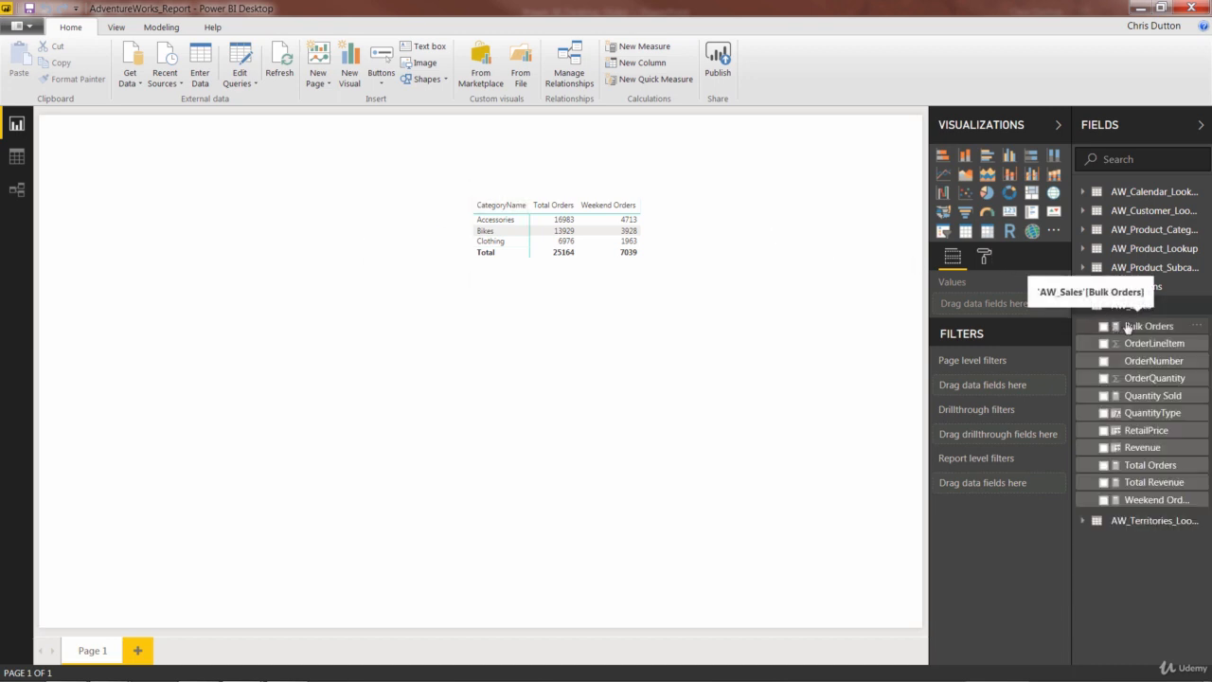
pyautogui.rightClick(1139, 307)
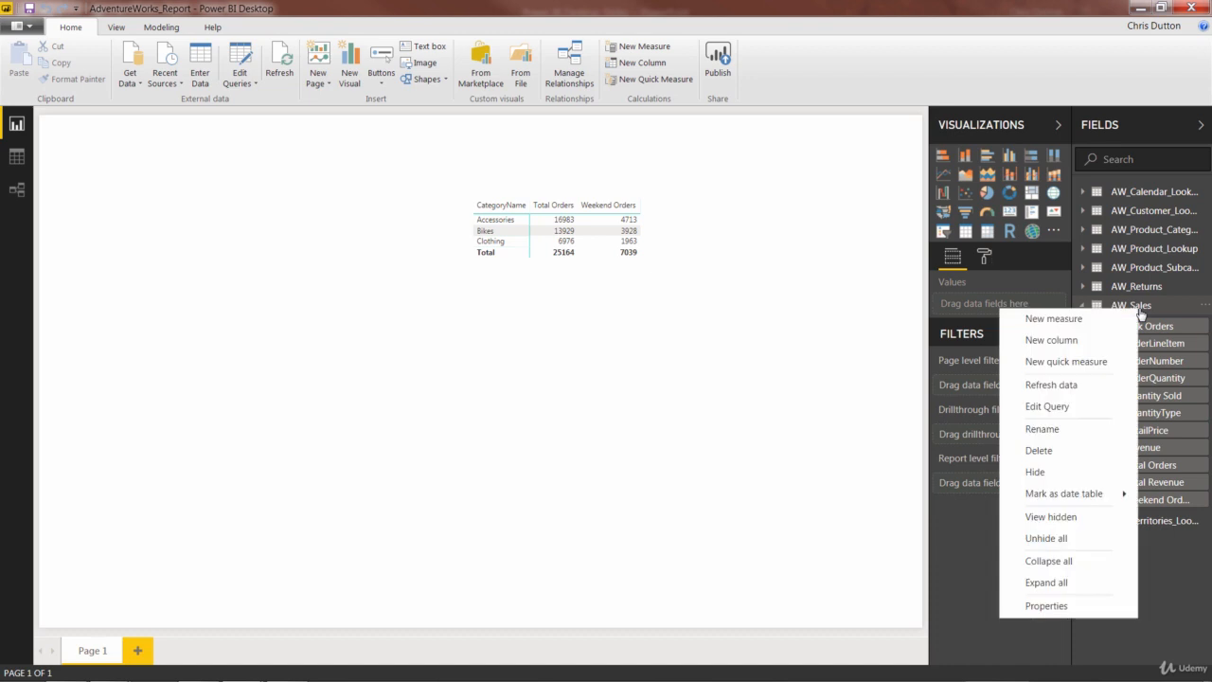
pyautogui.click(1066, 322)
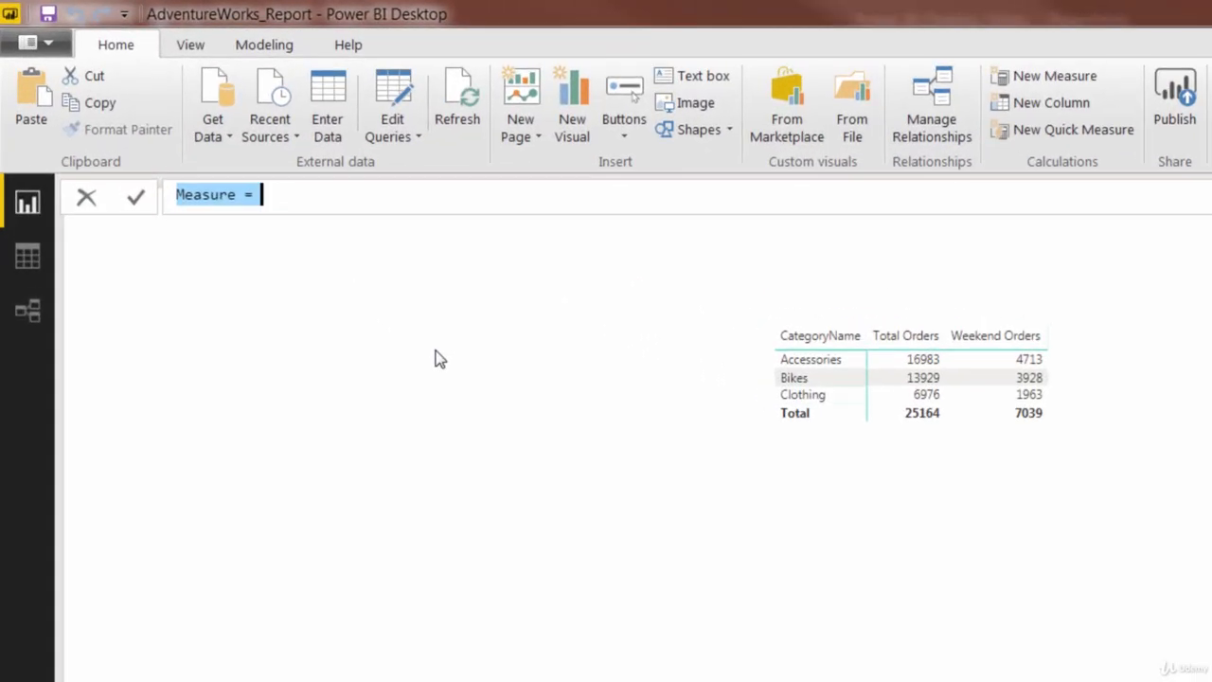
pyautogui.write('AL')
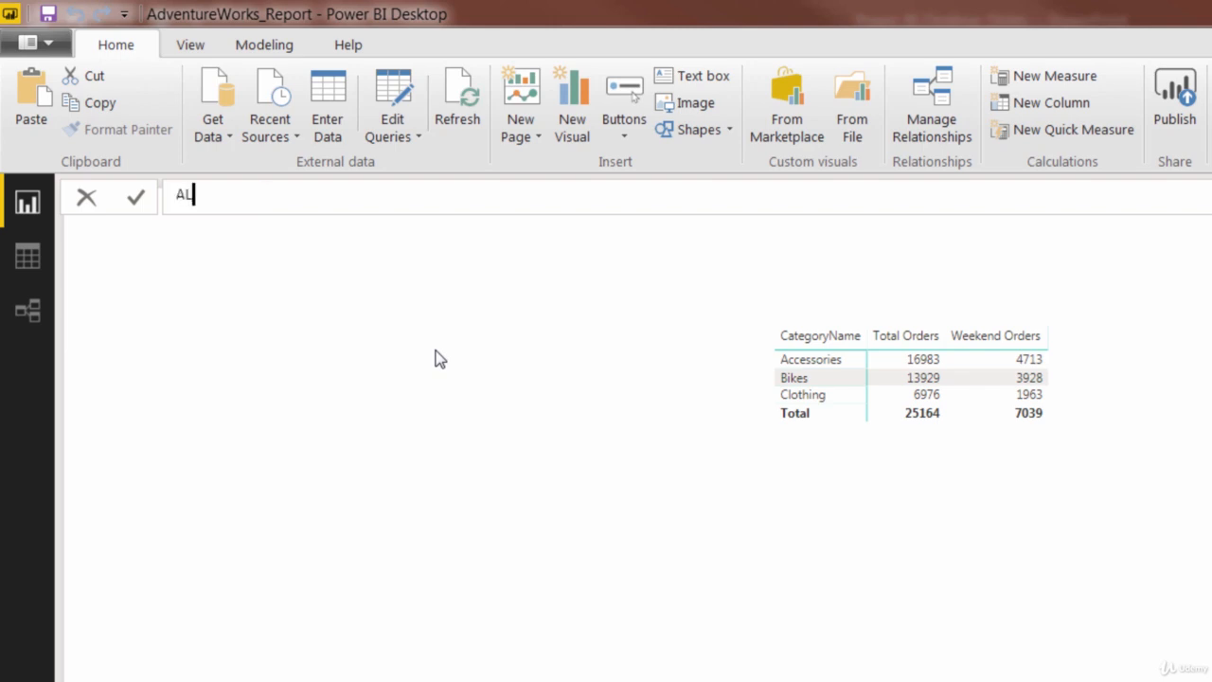
pyautogui.write('L Orders')
pyautogui.write('=')
pyautogui.write('CALCUL')
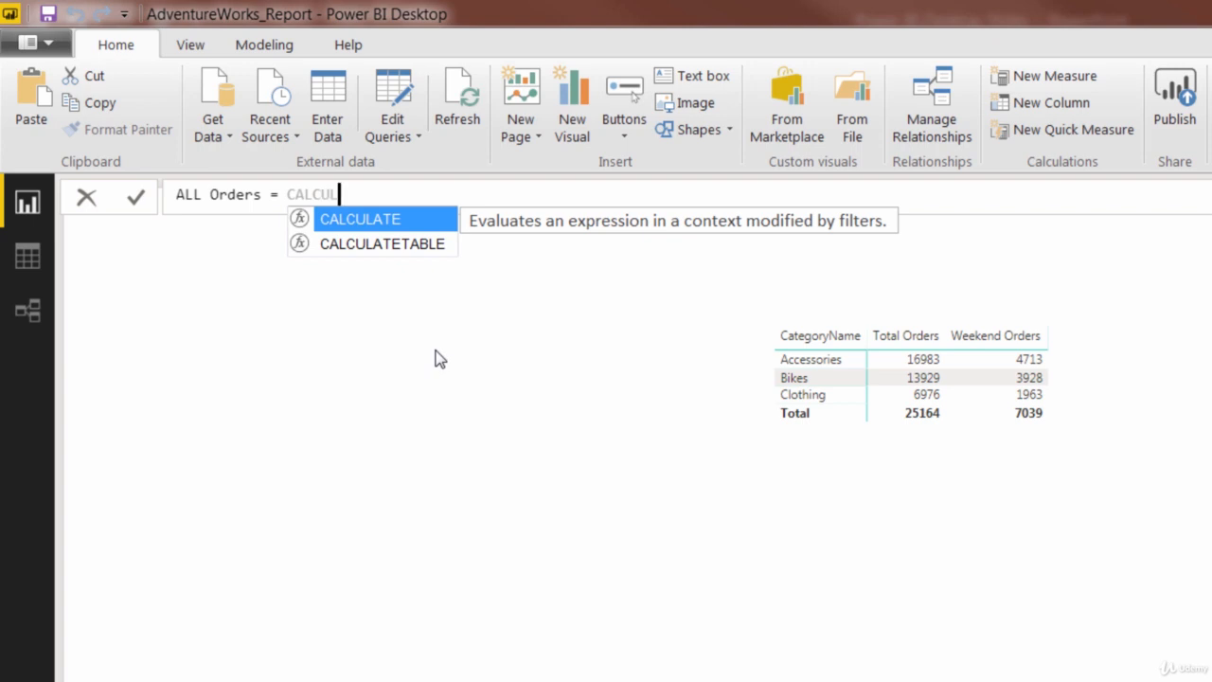
pyautogui.write('ATE(total')
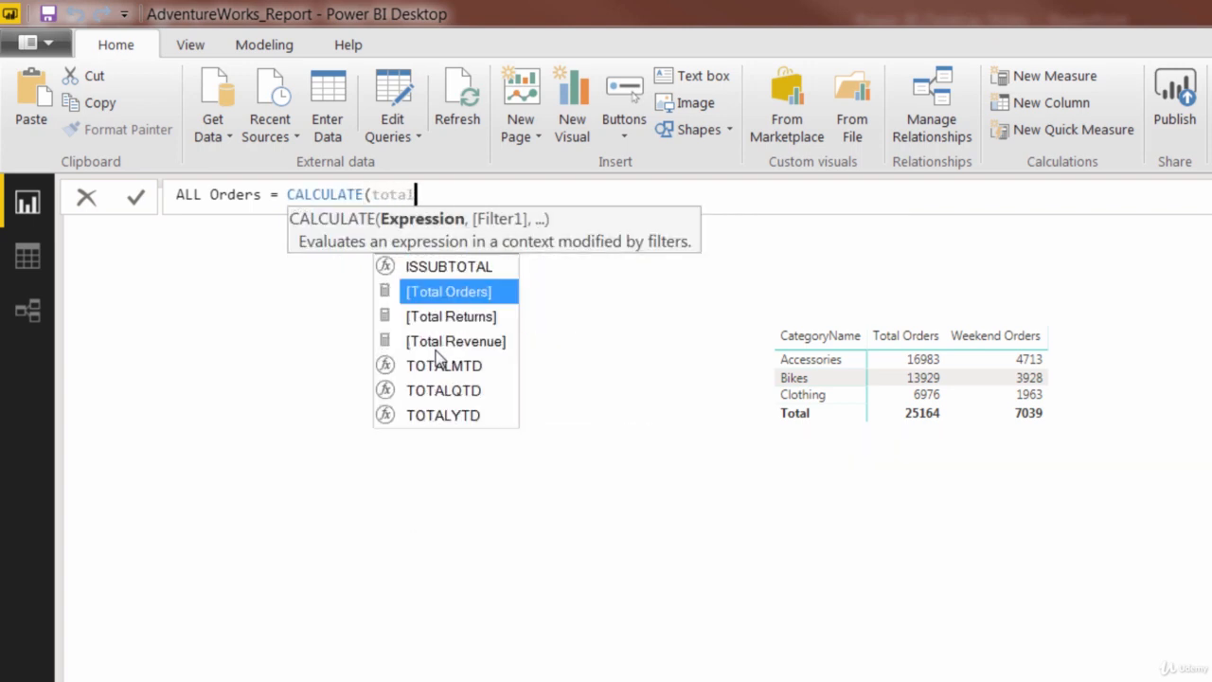
pyautogui.press('Tab')
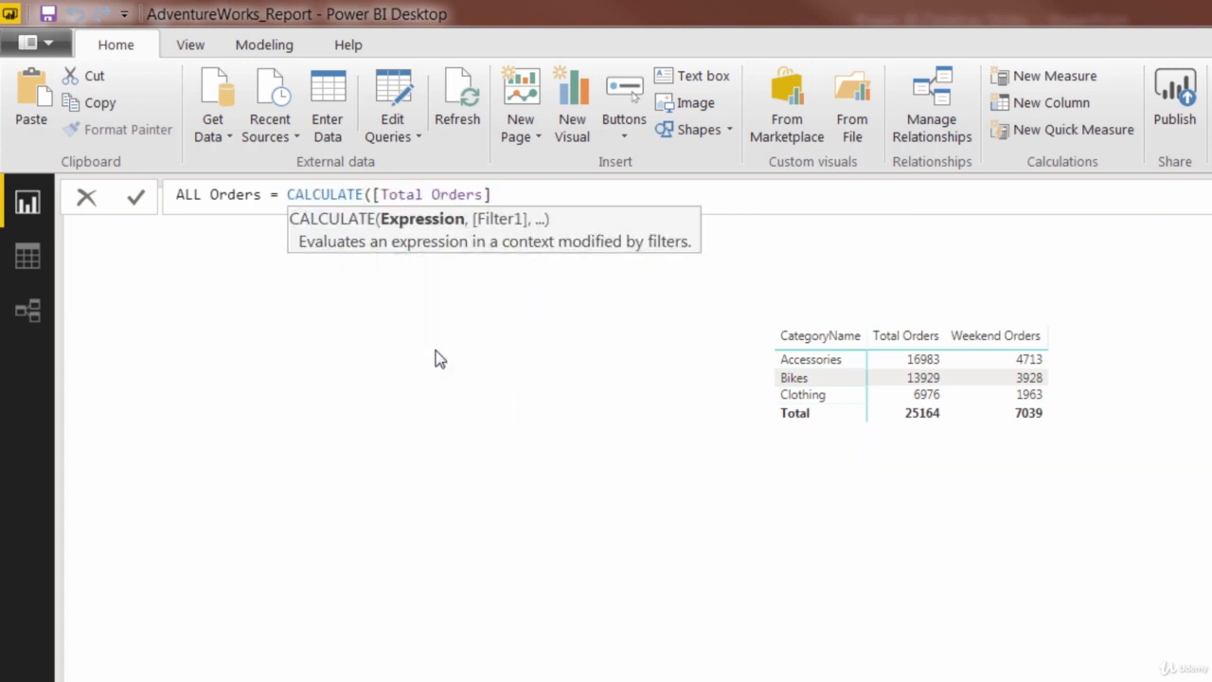
# Complete the ALL Orders formula with the filter ALL(AW_Sales) and add the measure to the matrix values.
pyautogui.write(',')
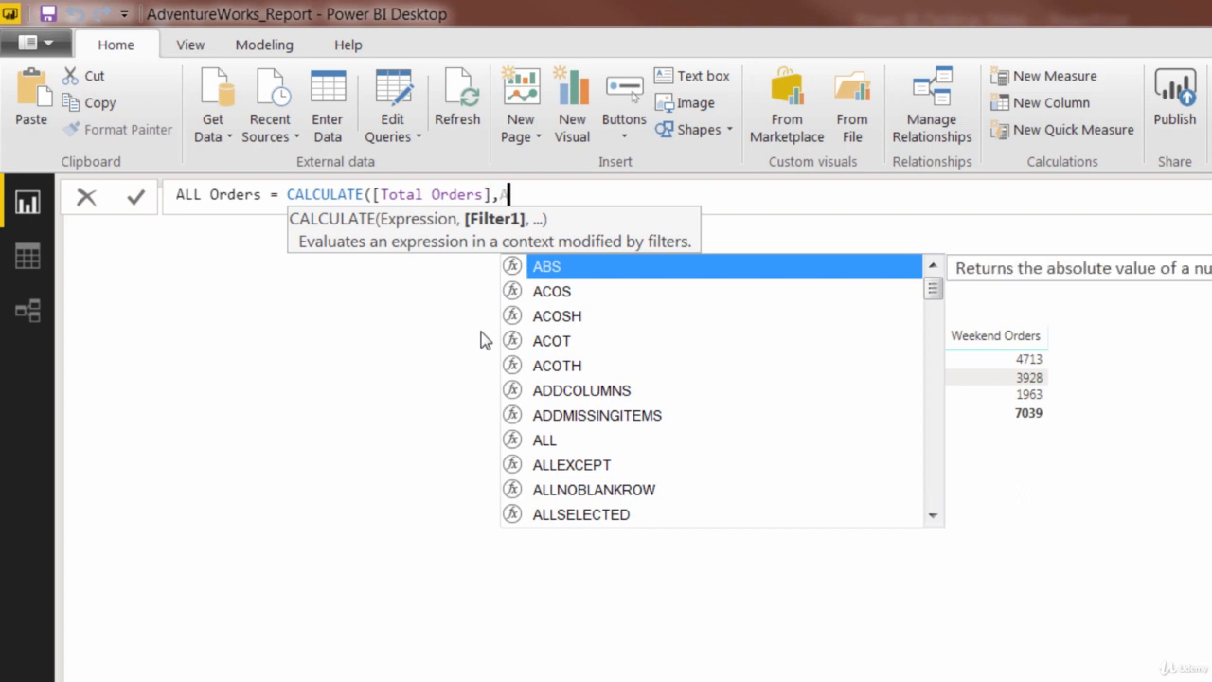
pyautogui.write('ALL')
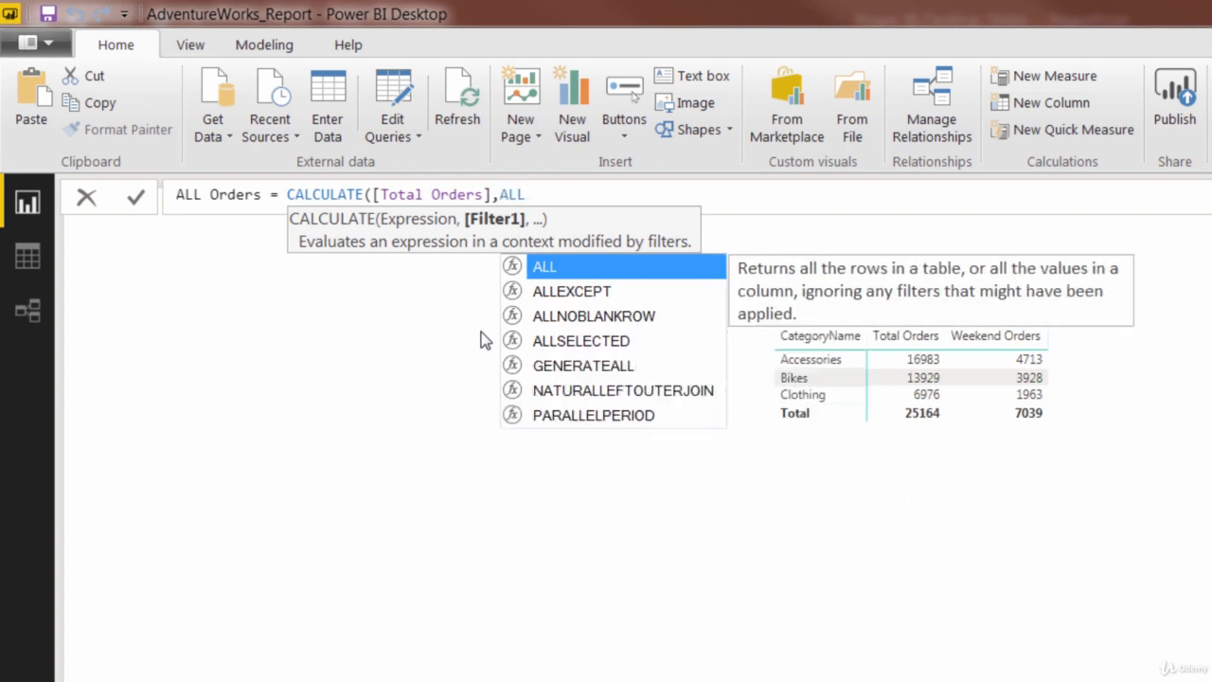
pyautogui.write('(')
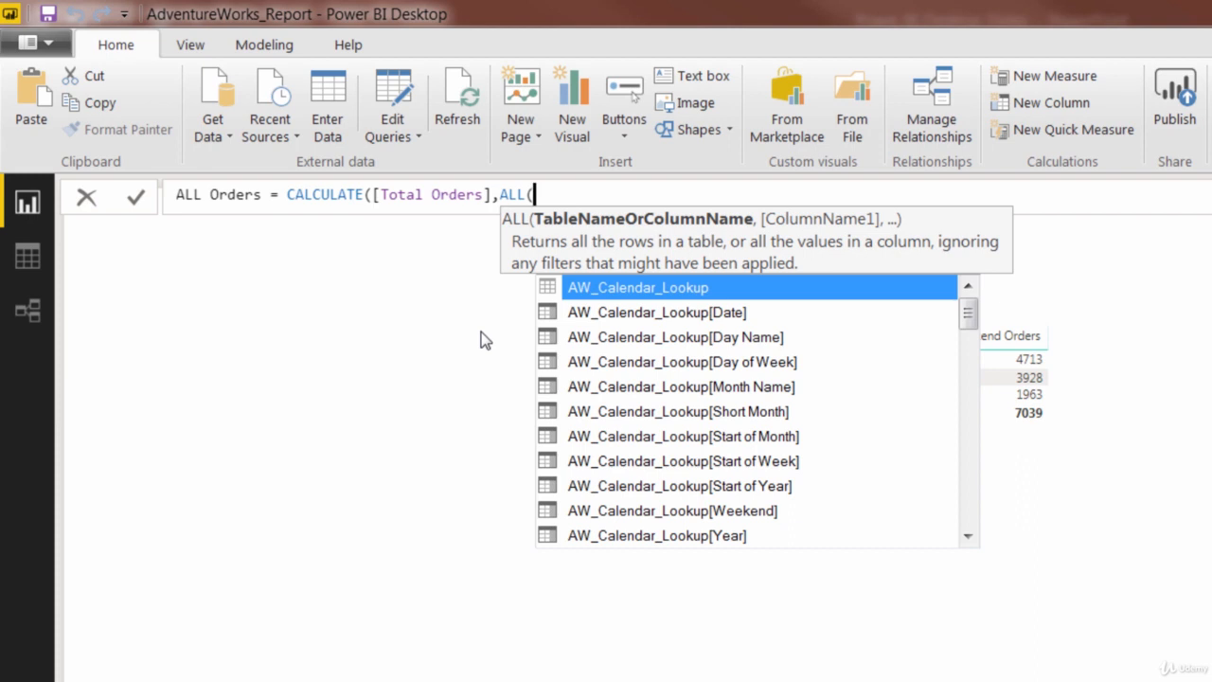
pyautogui.write('aw_sale')
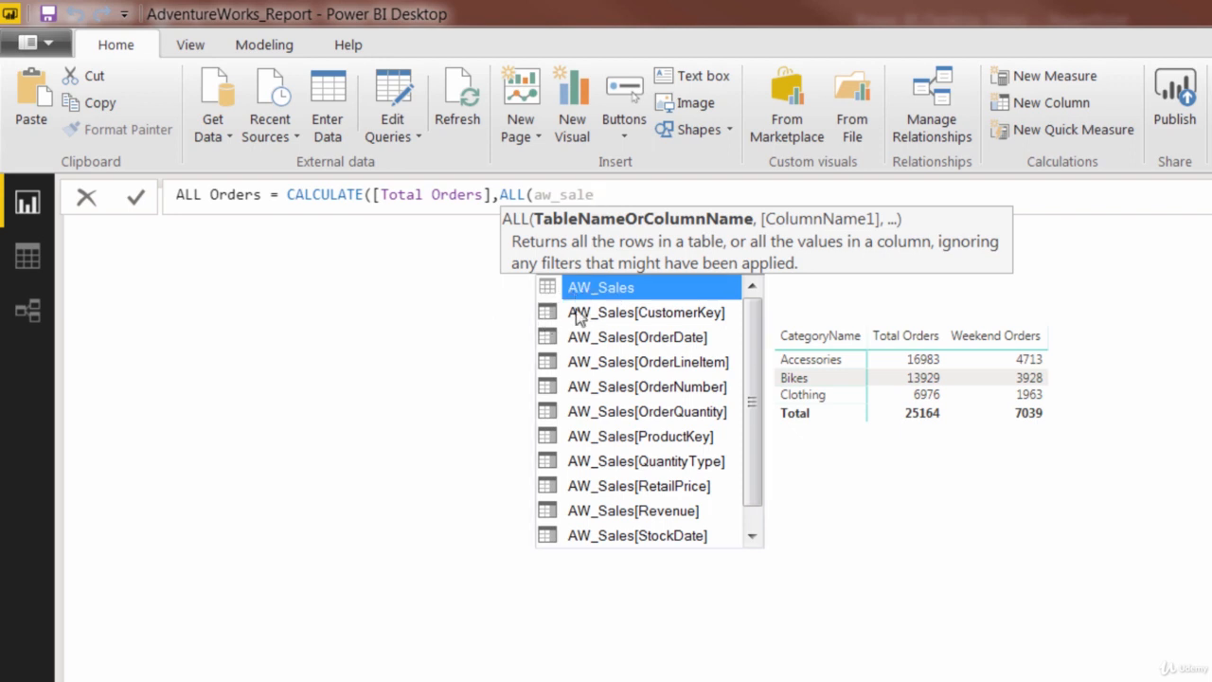
pyautogui.press('Tab')
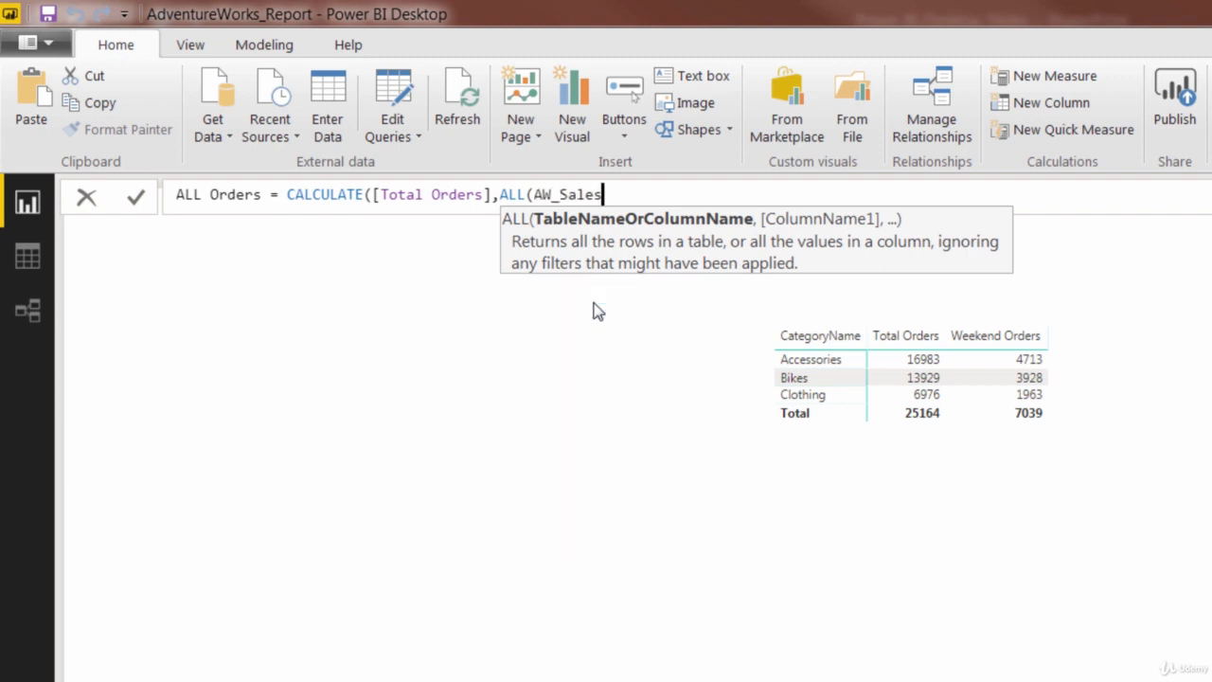
pyautogui.write(')')
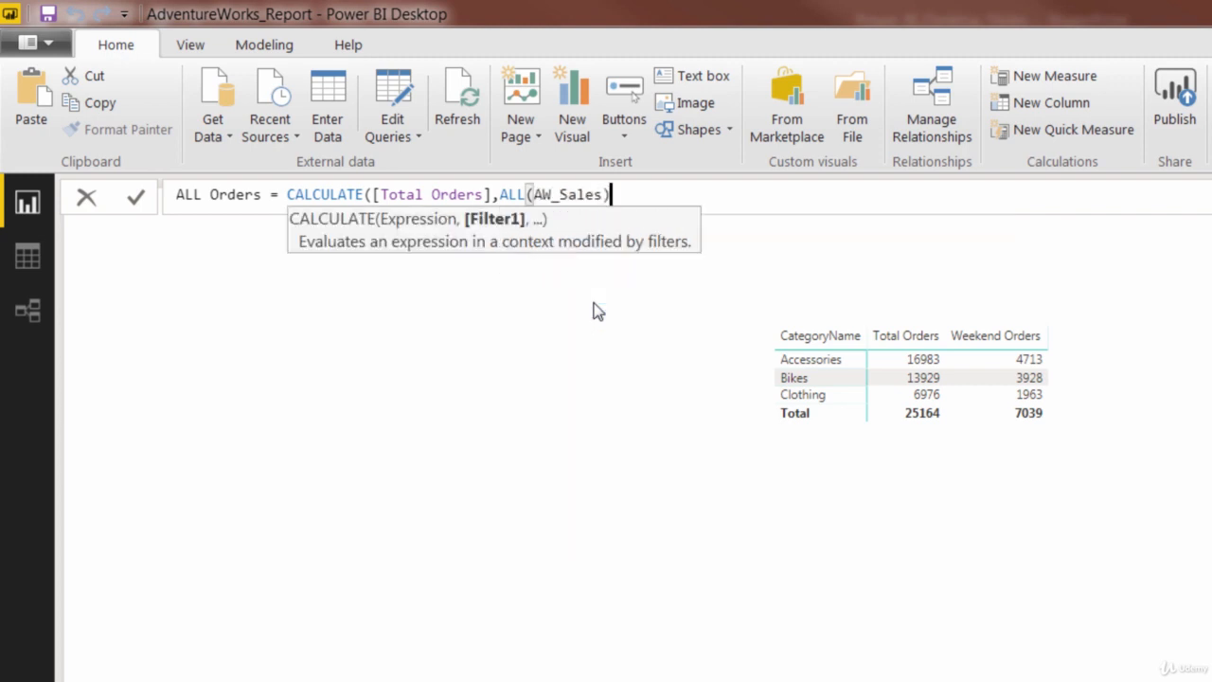
pyautogui.write(')')
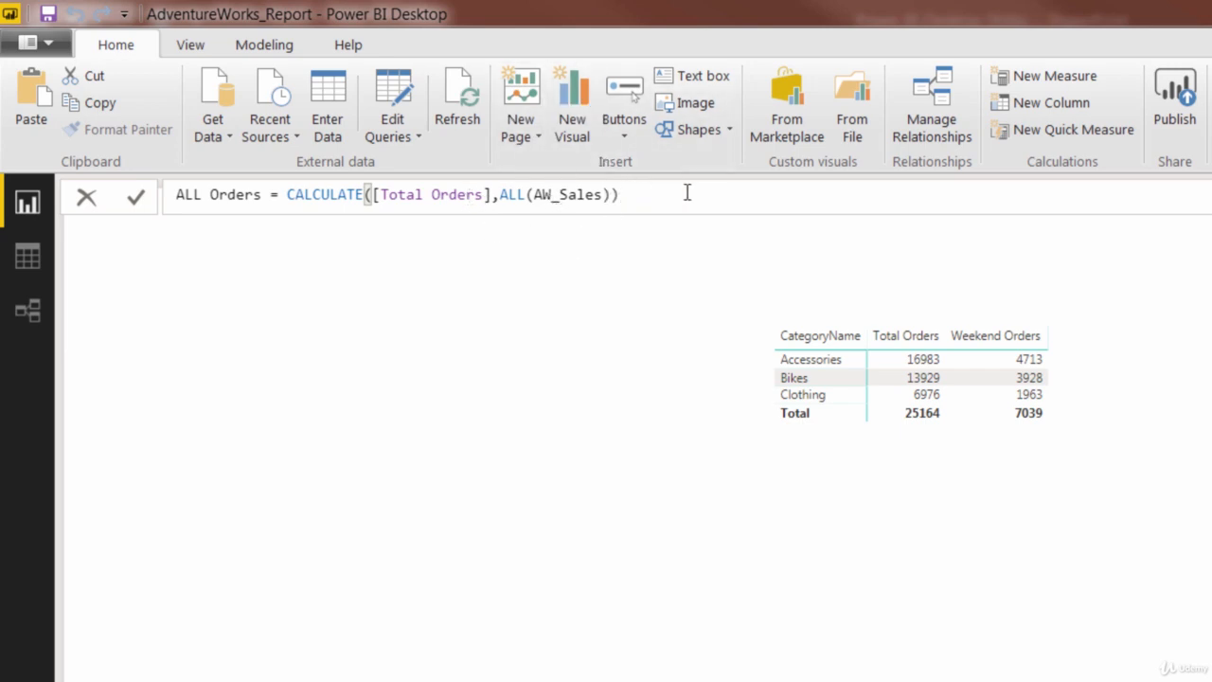
pyautogui.press('Return')
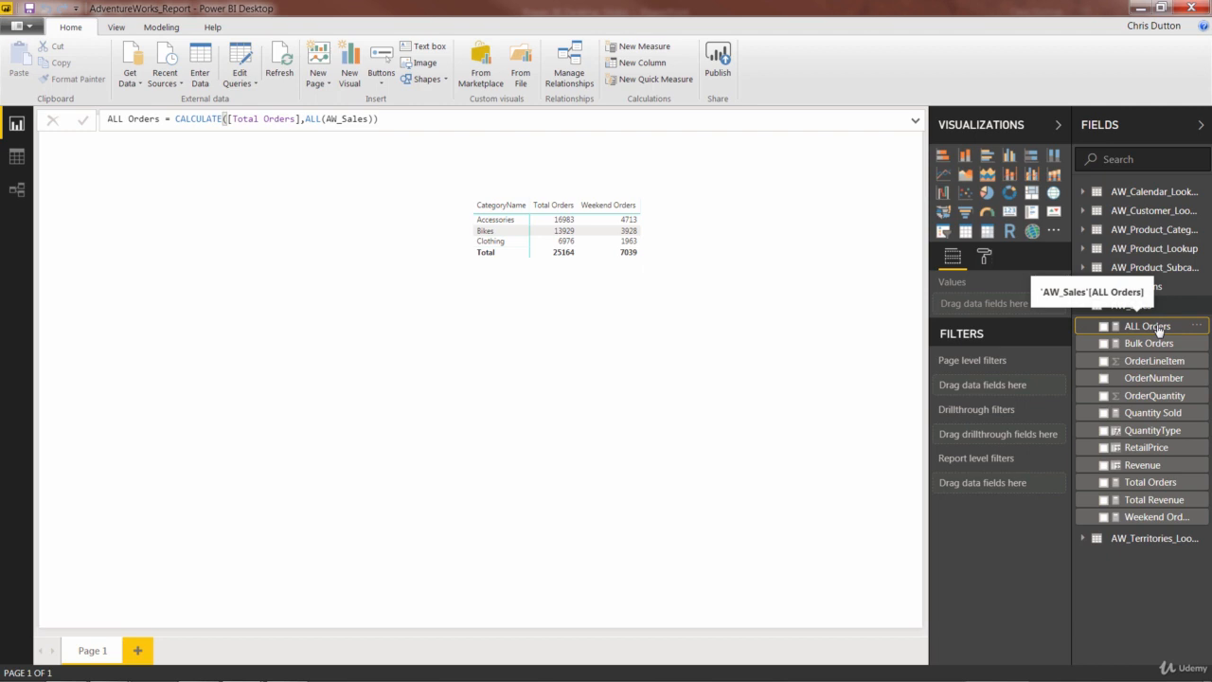
pyautogui.click(633, 192)
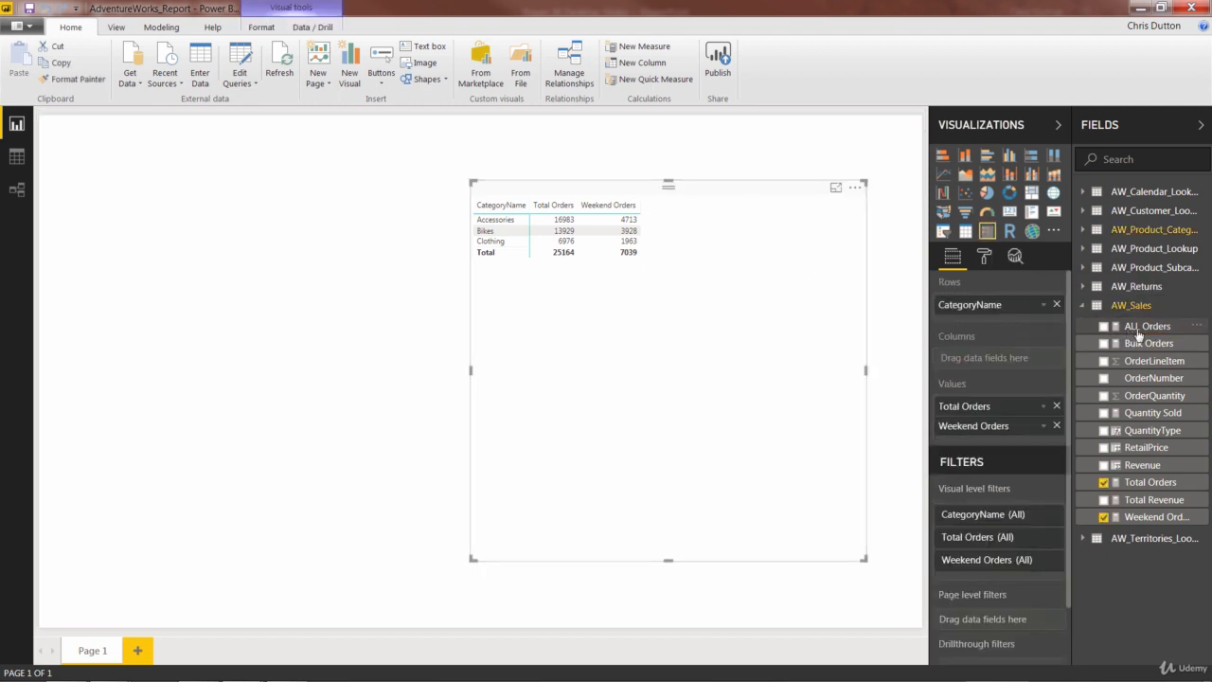
pyautogui.moveTo(1141, 332); pyautogui.dragTo(995, 443)
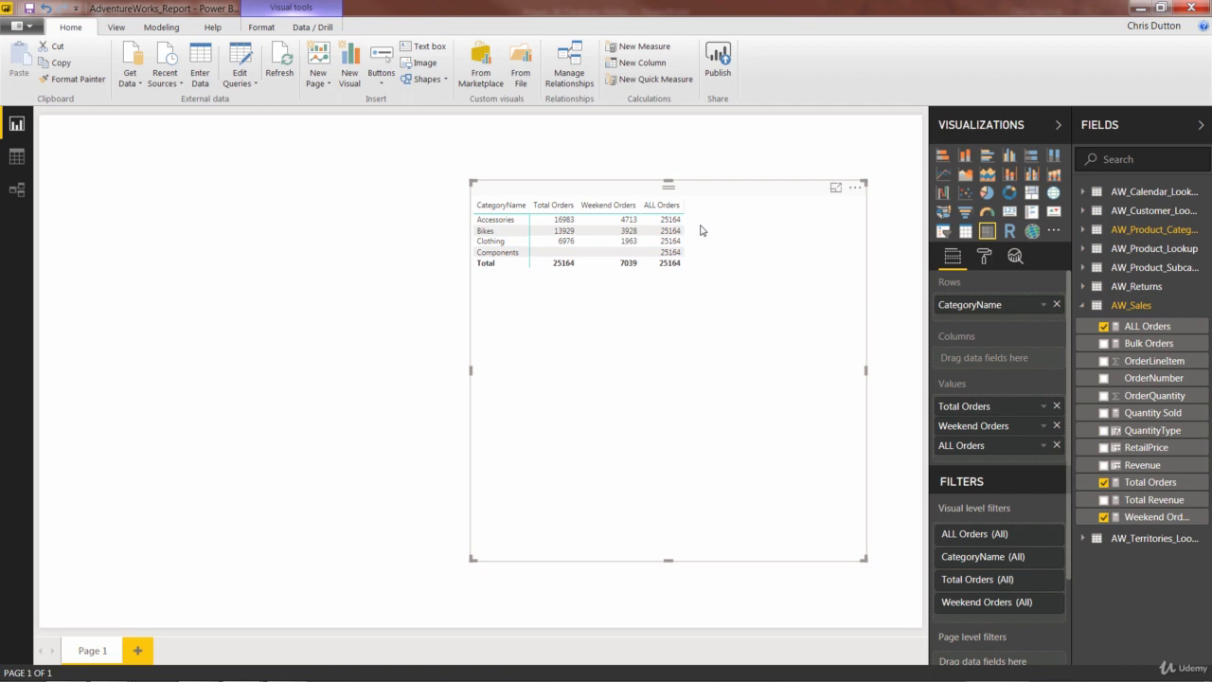
# Create the measure % of All Orders = [Total Orders] / [ALL Orders] in AW_Sales and add it to the matrix values.
pyautogui.rightClick(1129, 308)
pyautogui.click(1040, 320)
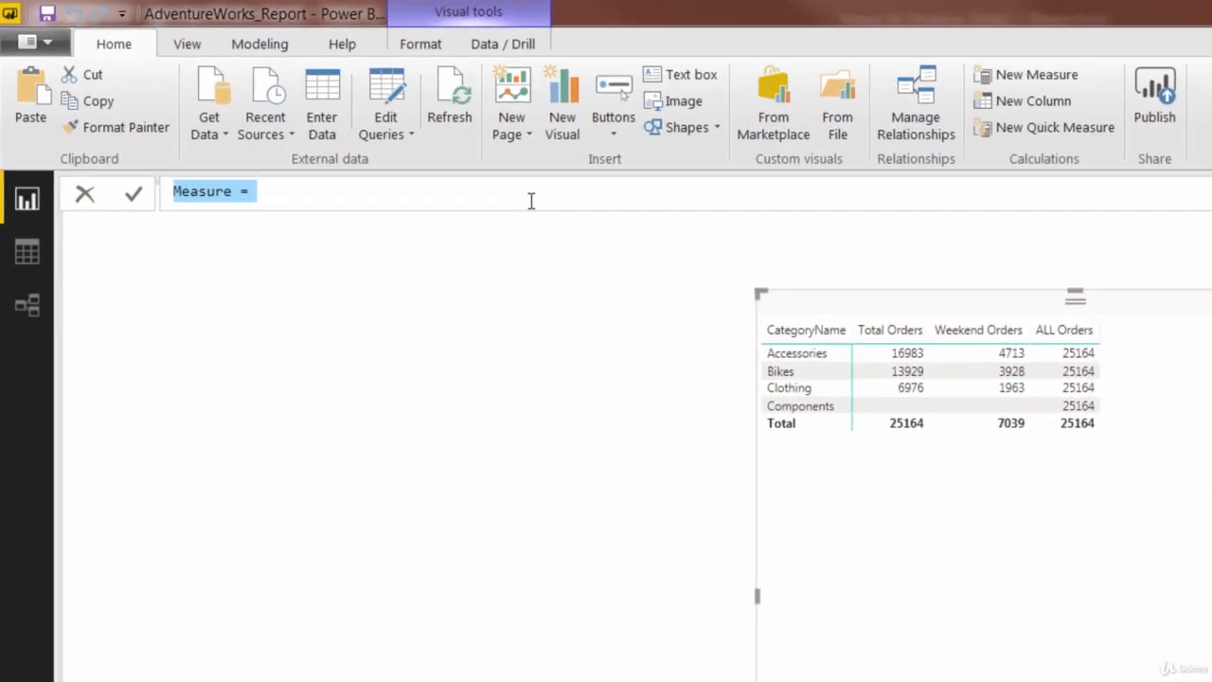
pyautogui.write('% of All ')
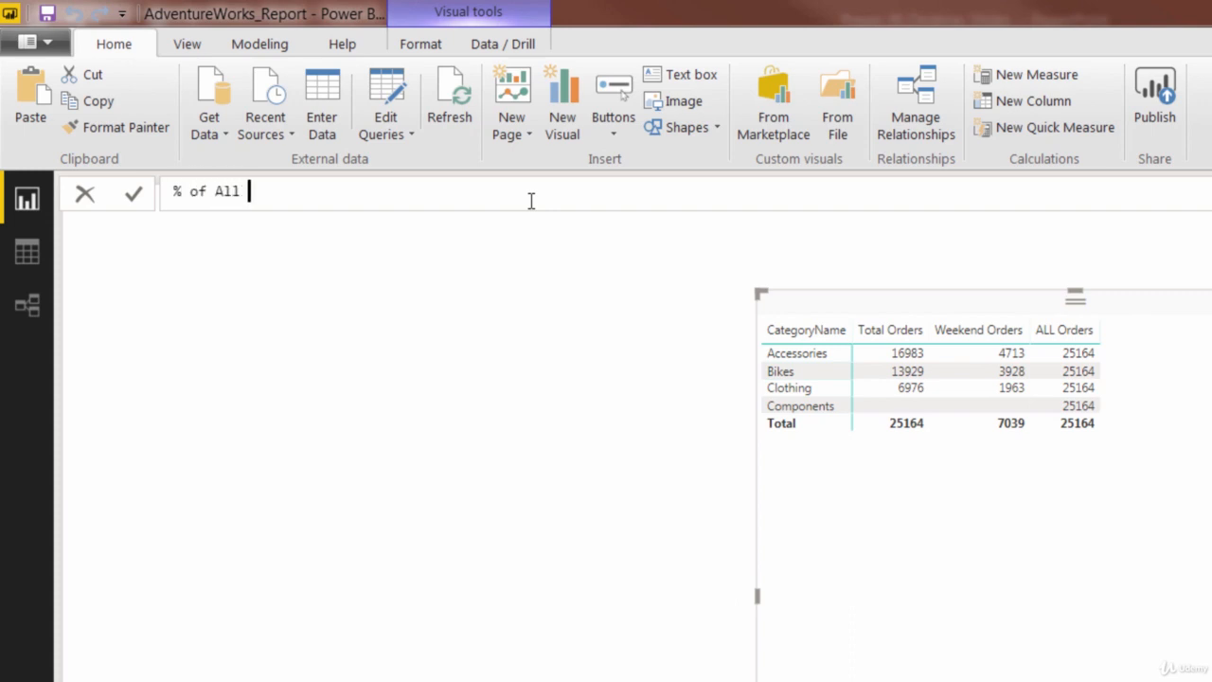
pyautogui.write('Orders = total')
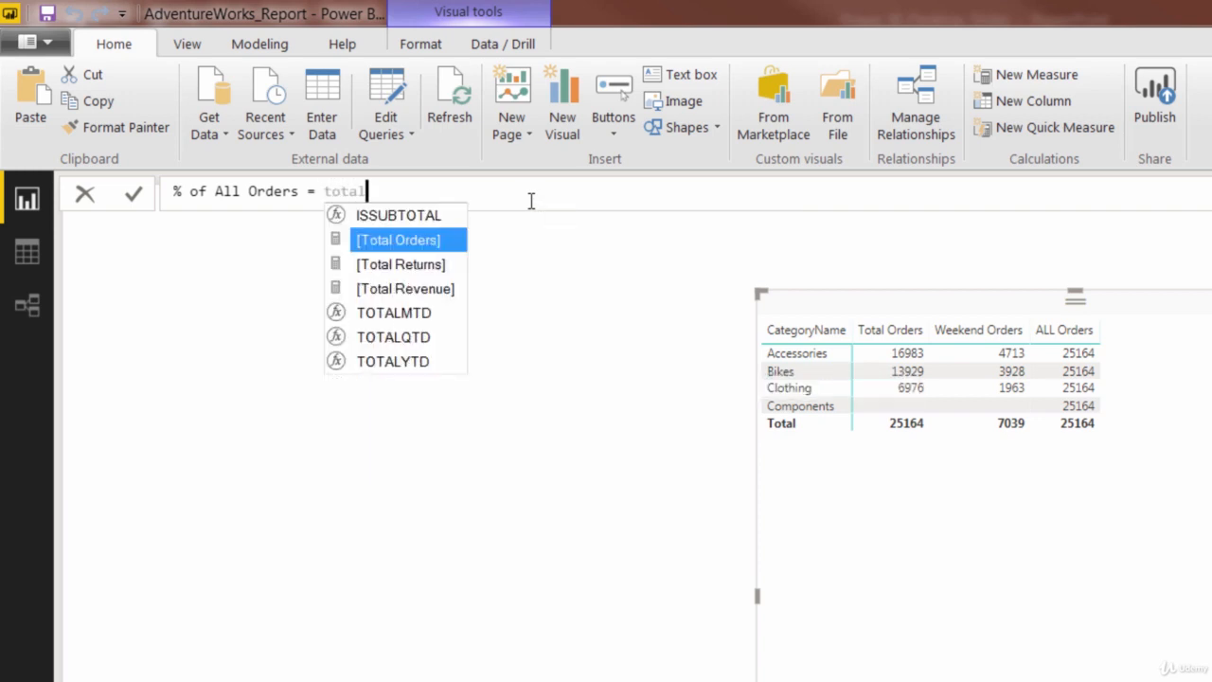
pyautogui.press('Tab')
pyautogui.write('/ ')
pyautogui.write('all o')
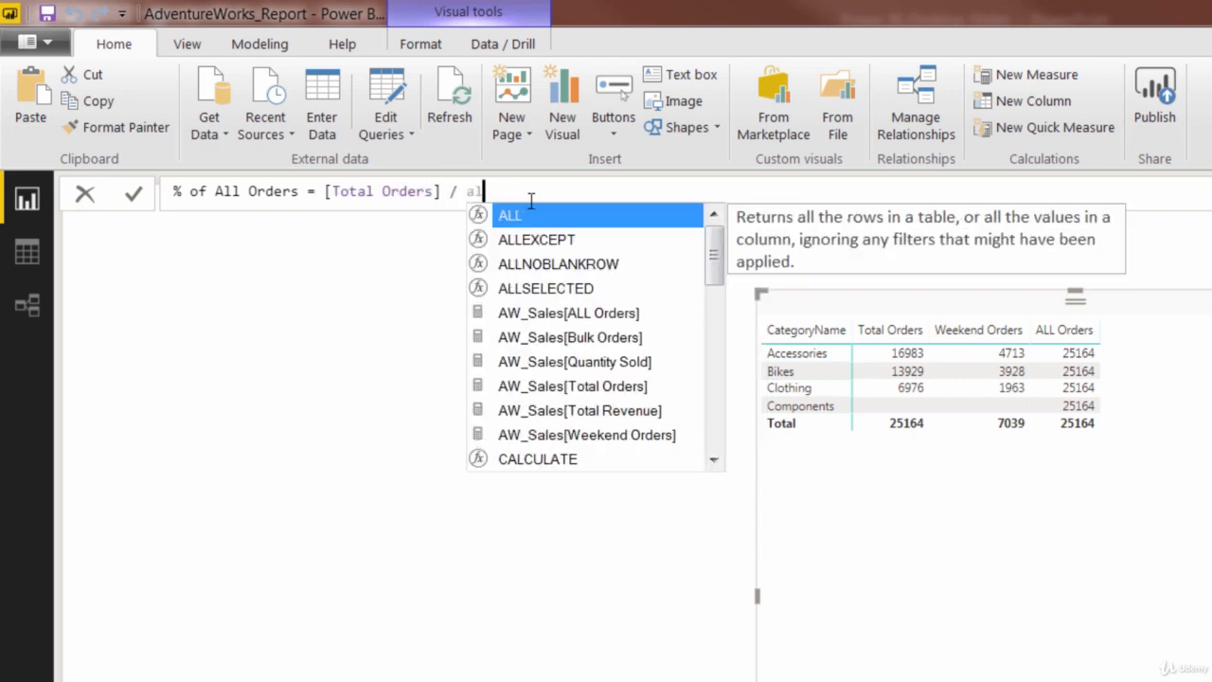
pyautogui.press('Tab')
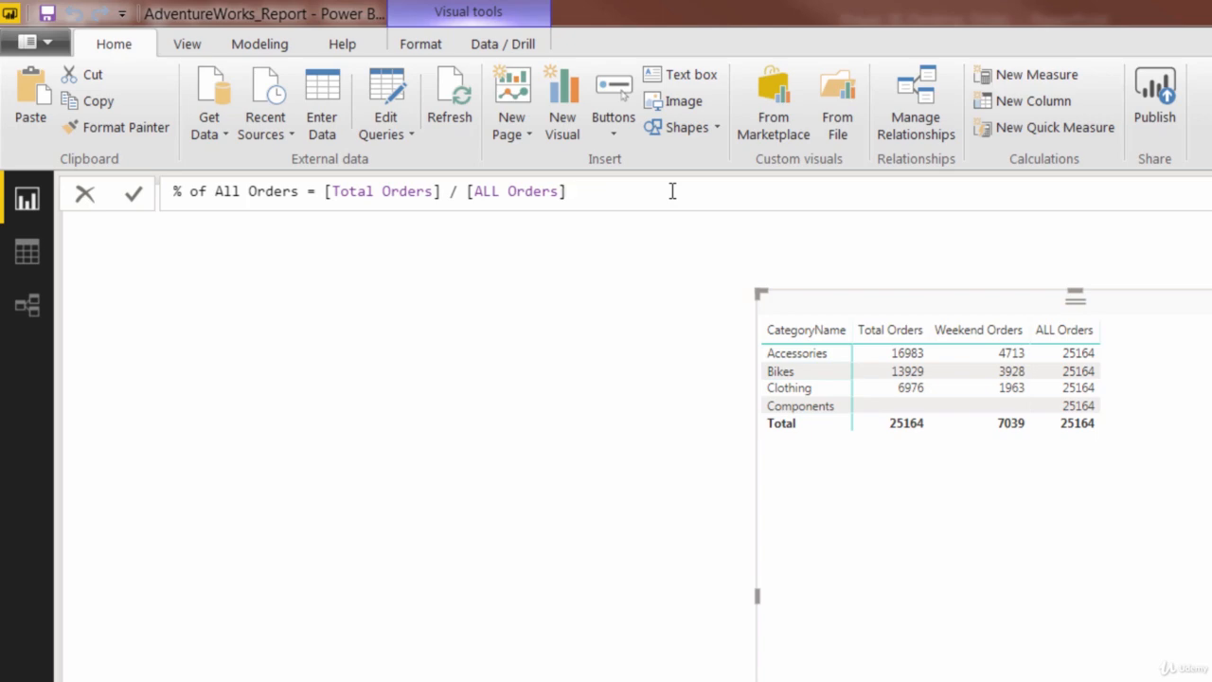
pyautogui.press('Return')
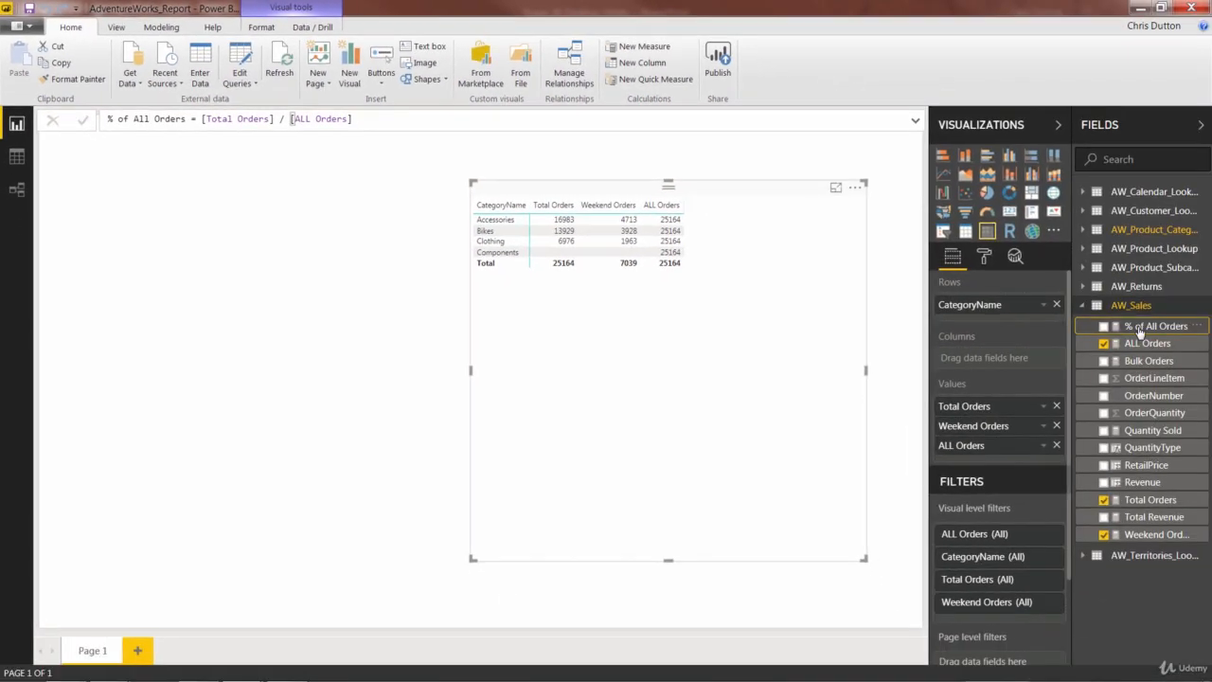
pyautogui.moveTo(1139, 331); pyautogui.dragTo(966, 468)
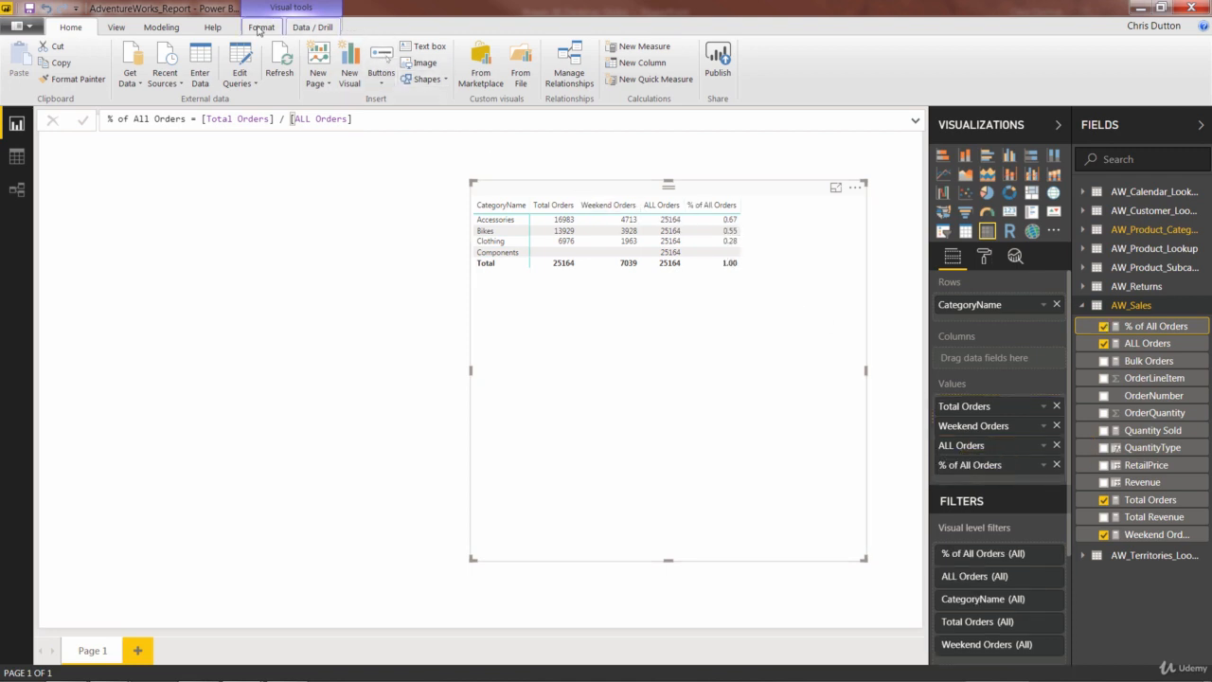
# Format the % of All Orders measure as a percentage and remove ALL Orders from the matrix values.
pyautogui.click(176, 28)
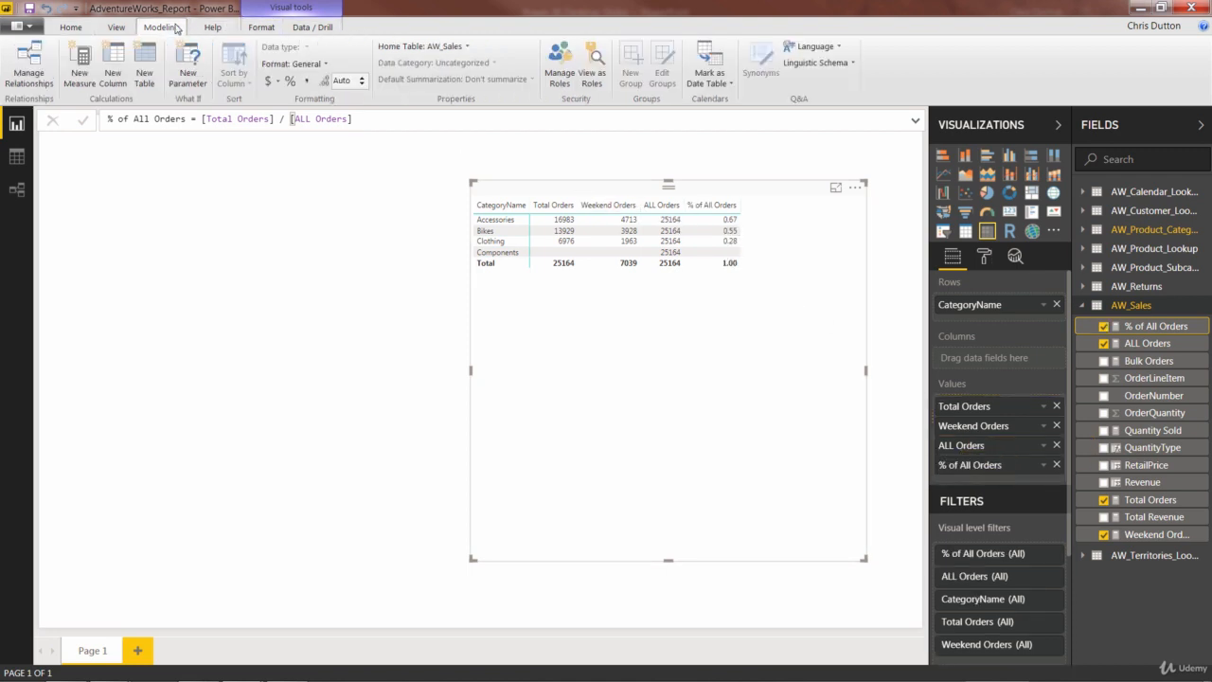
pyautogui.click(289, 82)
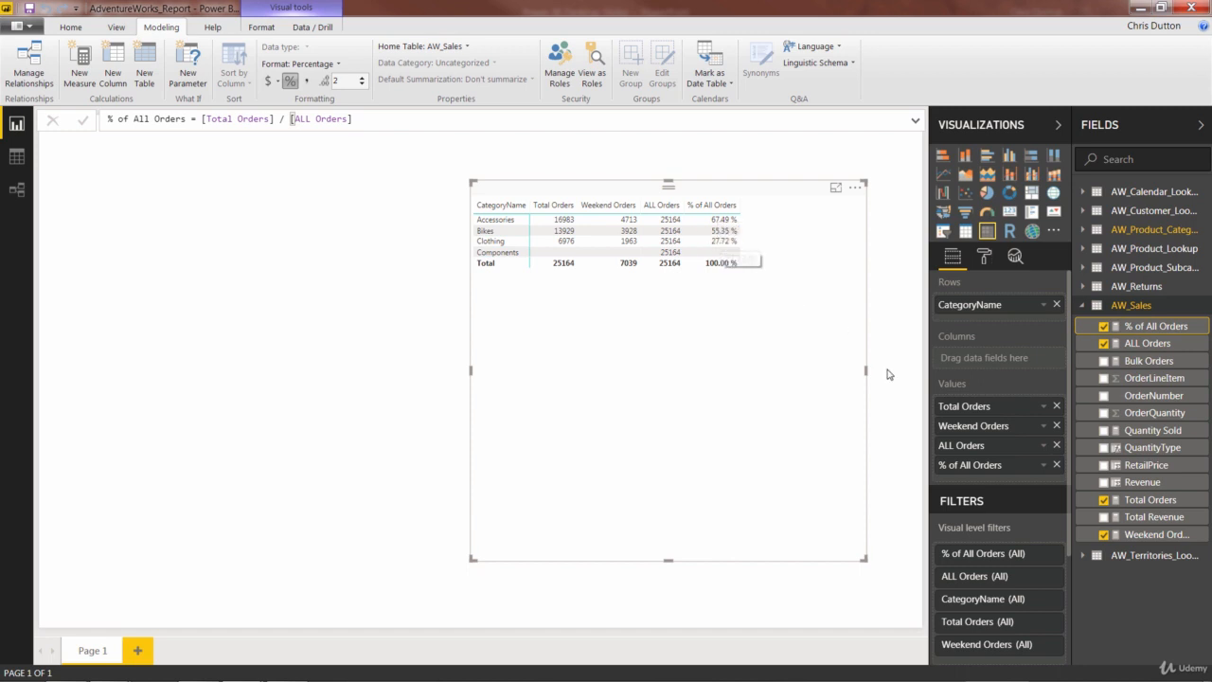
pyautogui.click(1056, 446)
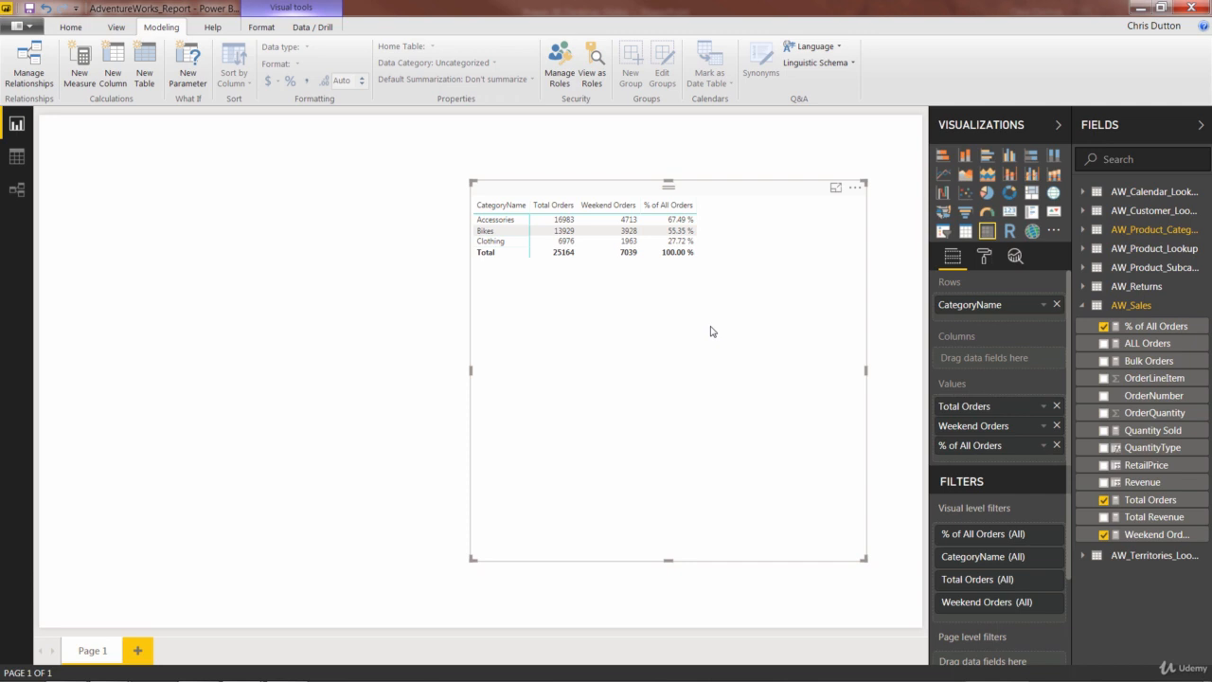
# Create a new measure in the AW_Product_Lookup table named Overall Avg Price, beginning its formula with CALCULATE([Avg Retail Price].
pyautogui.click(1084, 249)
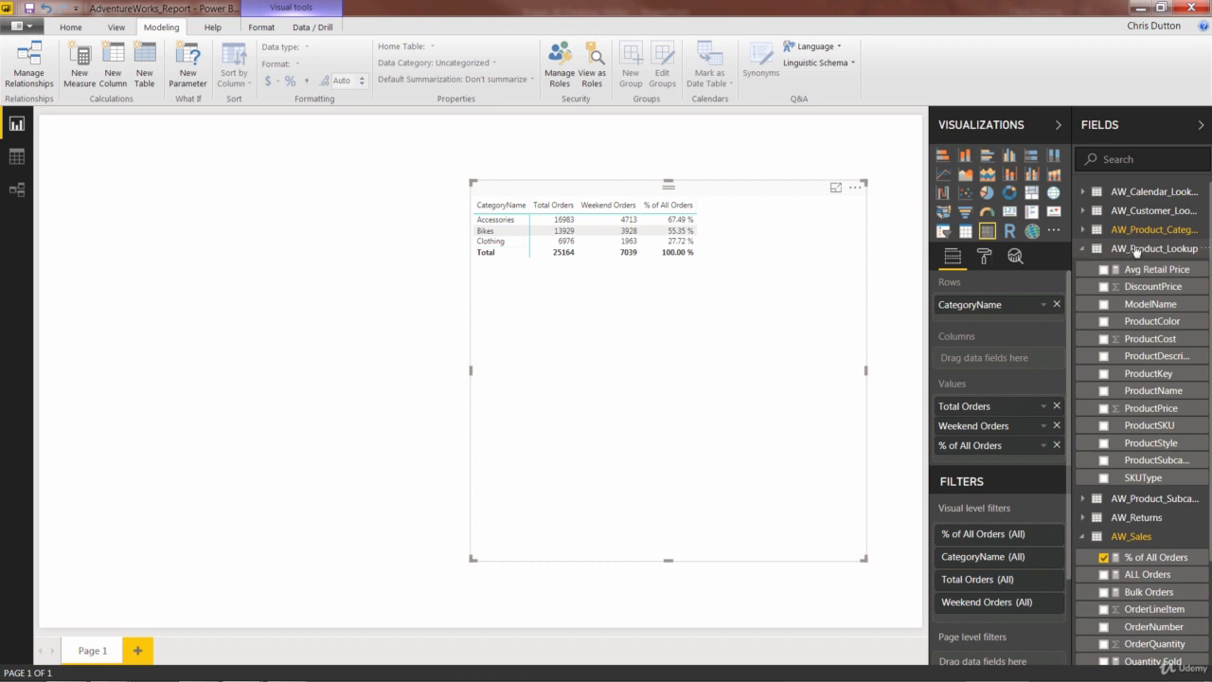
pyautogui.rightClick(1125, 249)
pyautogui.click(1051, 256)
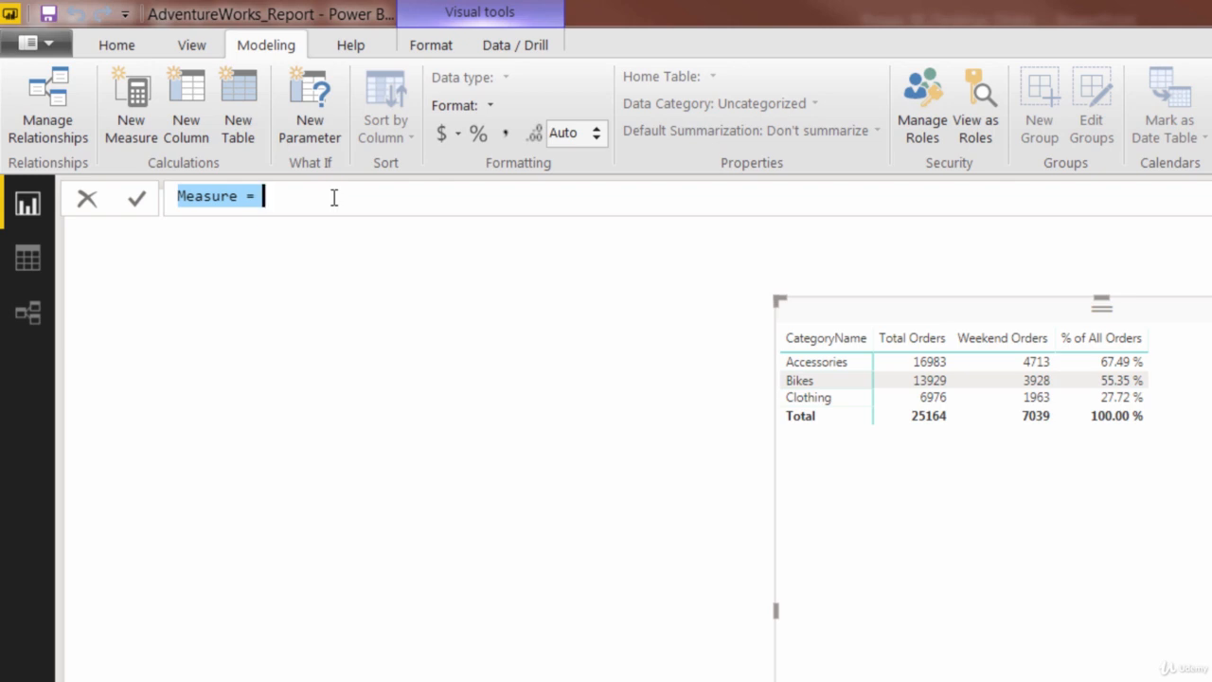
pyautogui.press('BackSpace')
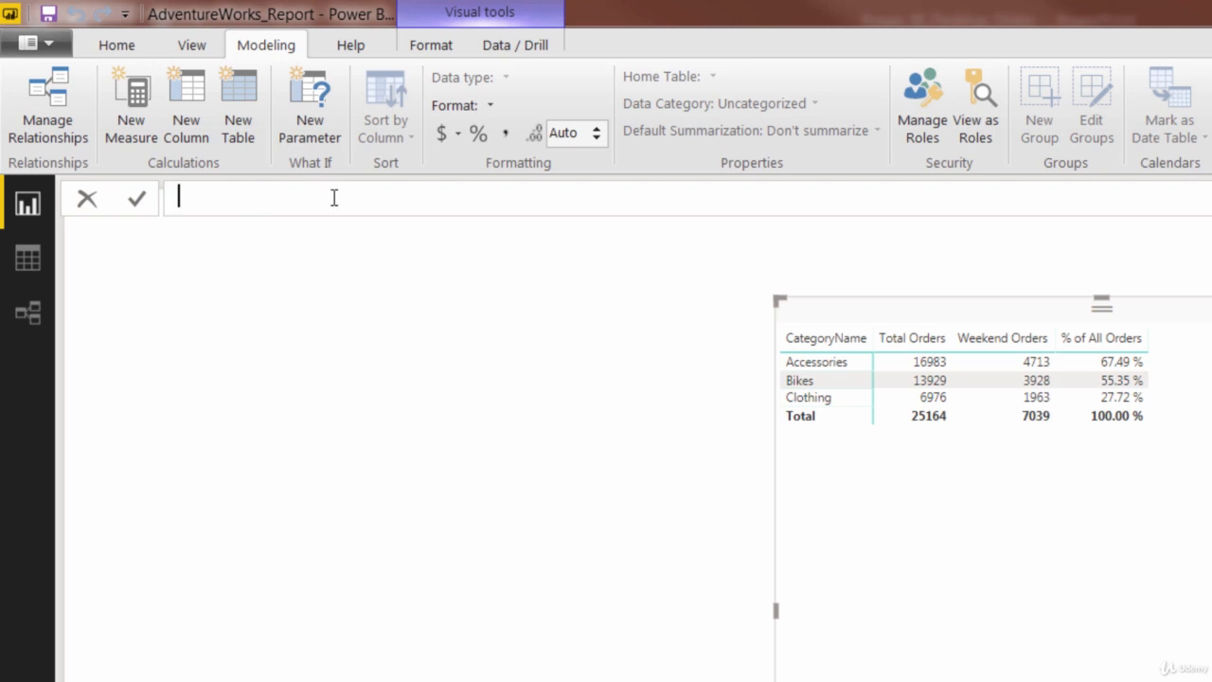
pyautogui.write('Overall Avg Pri')
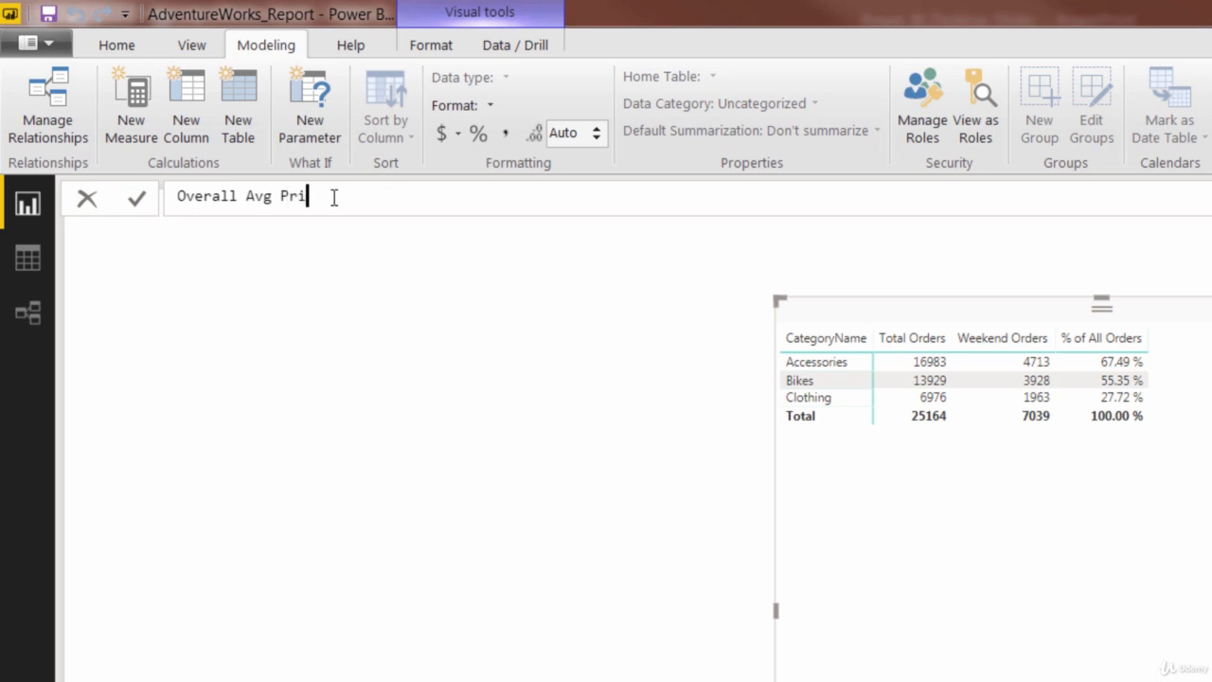
pyautogui.write('ce =')
pyautogui.write('CALCULATE')
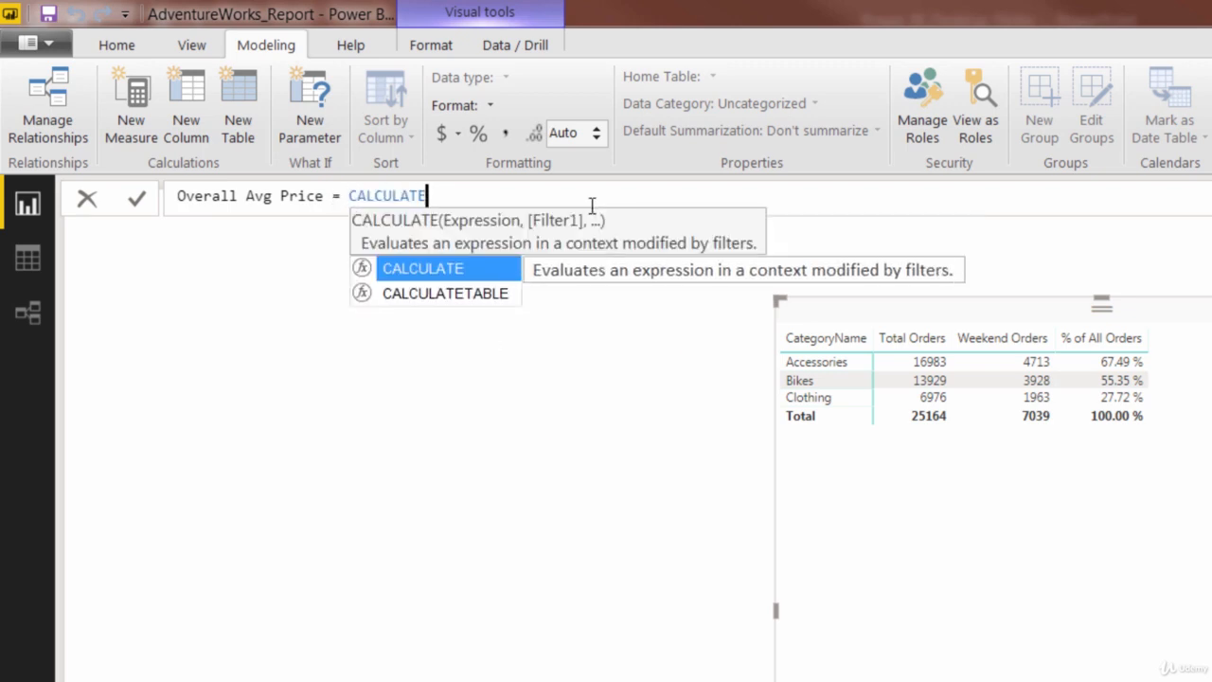
pyautogui.write('(avg')
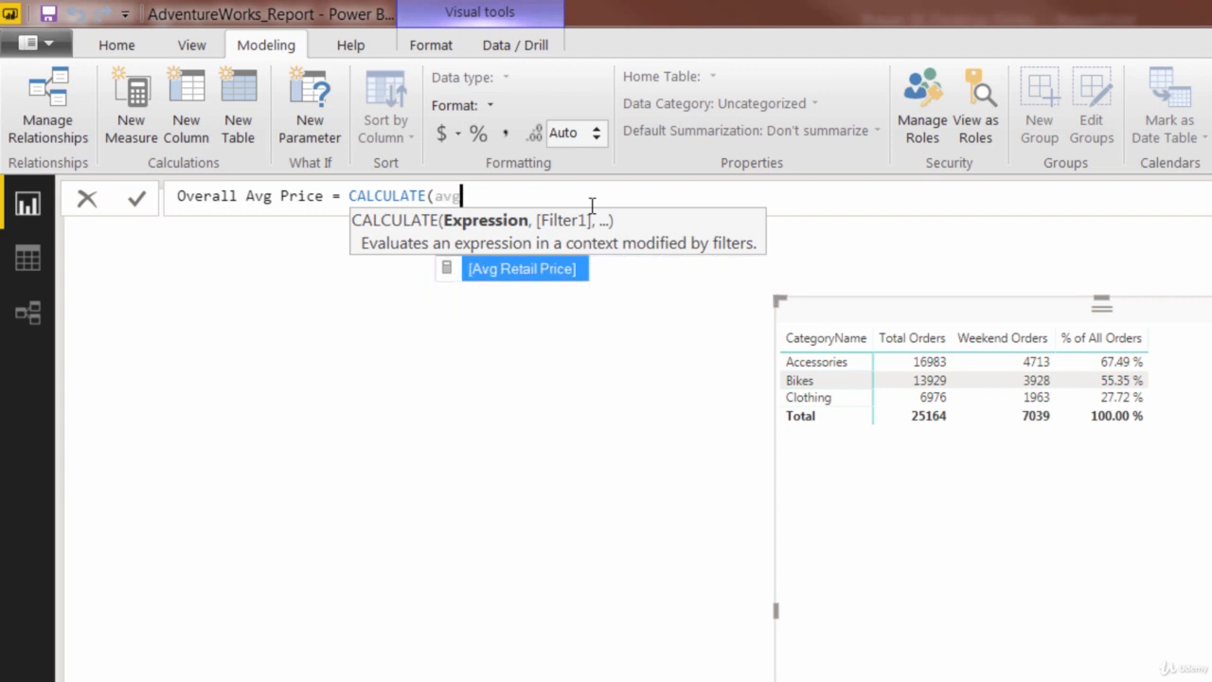
pyautogui.press('Tab')
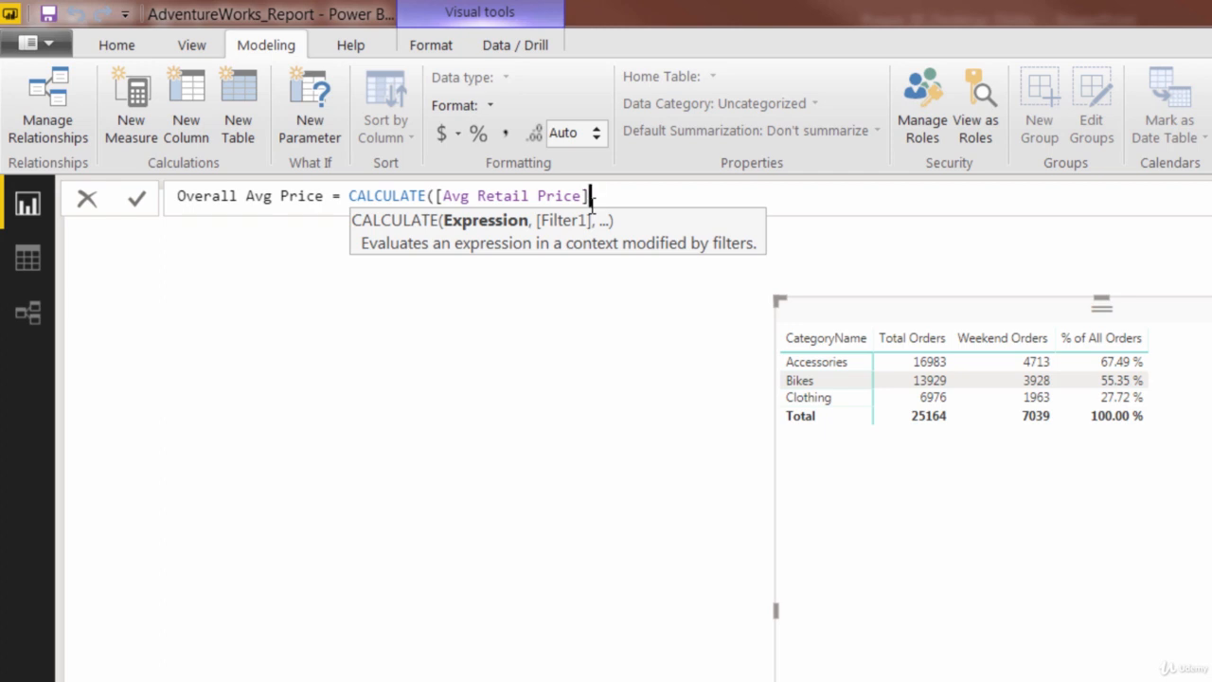
# Complete the Overall Avg Price formula with the filter ALL(AW_Product_Lookup) and commit the measure.
pyautogui.write(',')
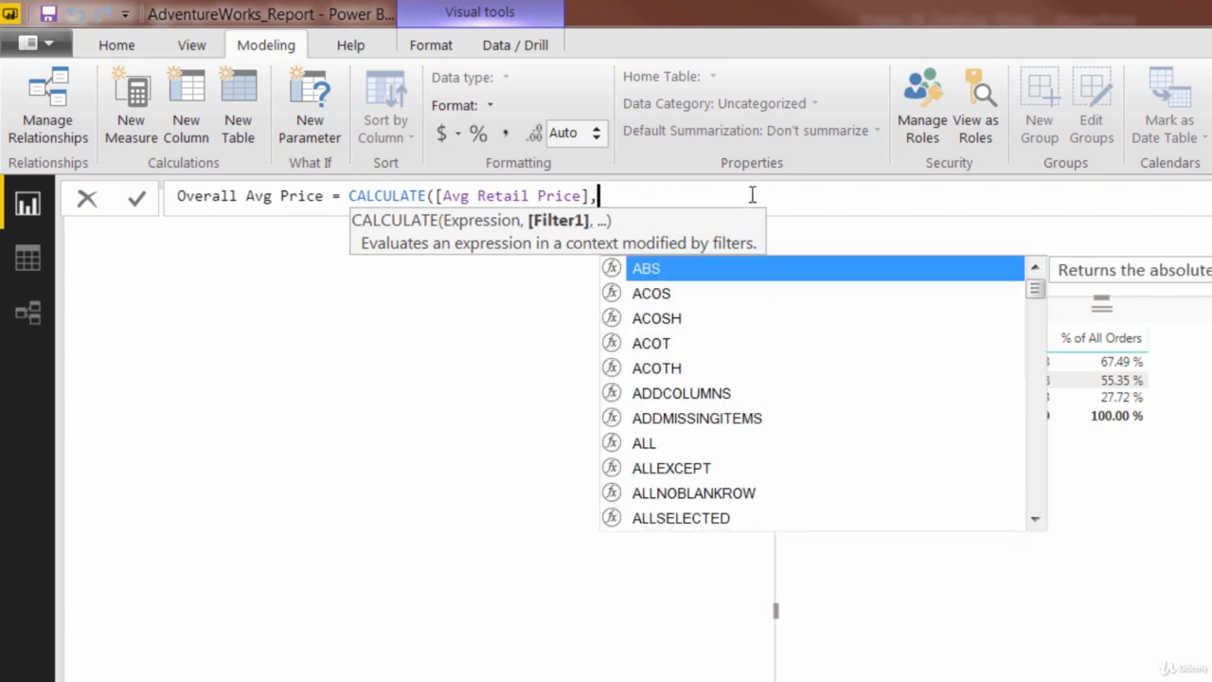
pyautogui.write('ALL(')
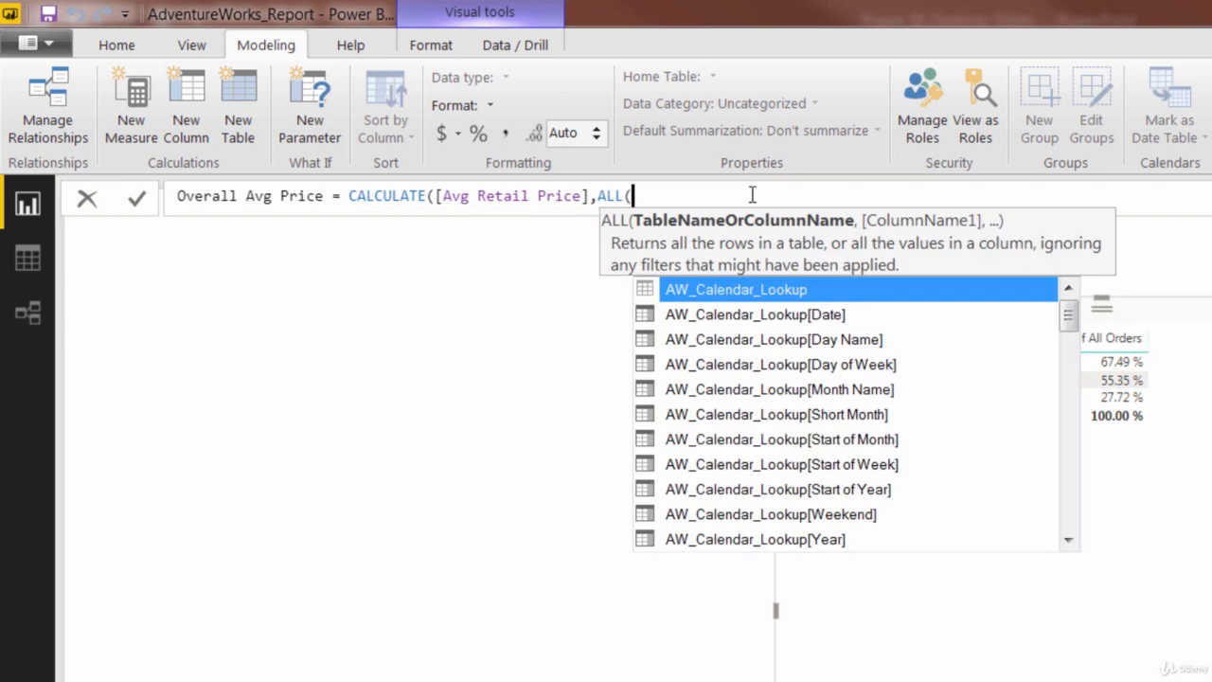
pyautogui.write('aw_product')
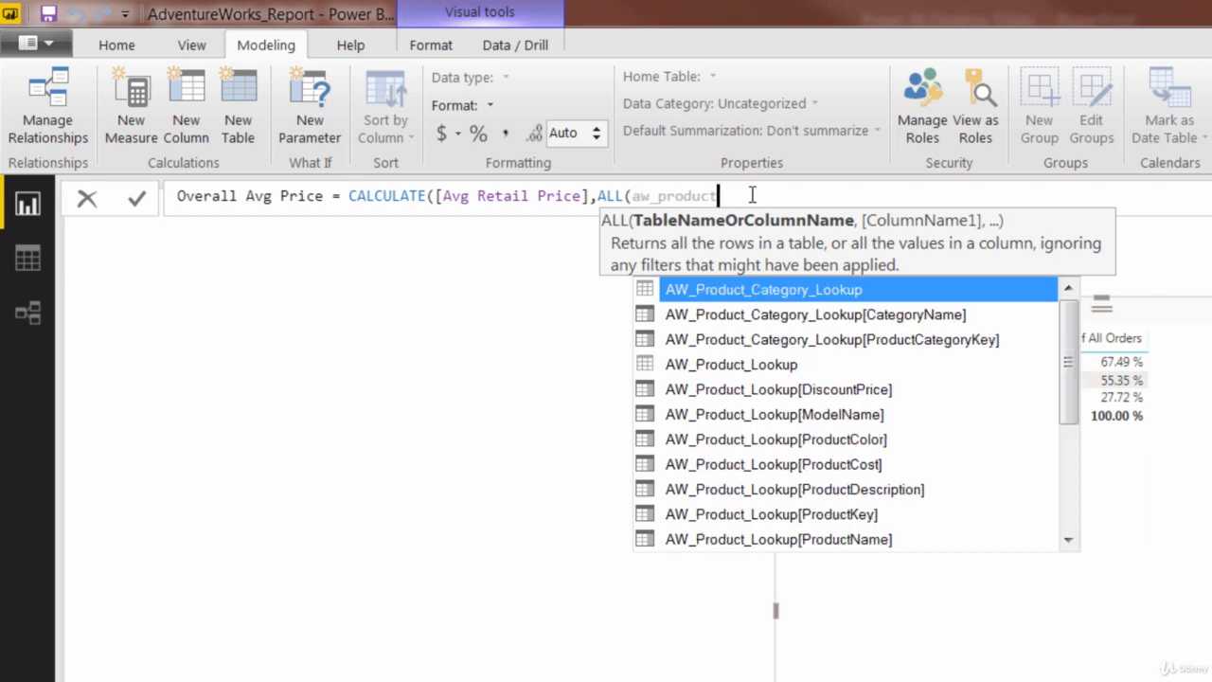
pyautogui.press('Down')
pyautogui.press('Down')
pyautogui.press('Down')
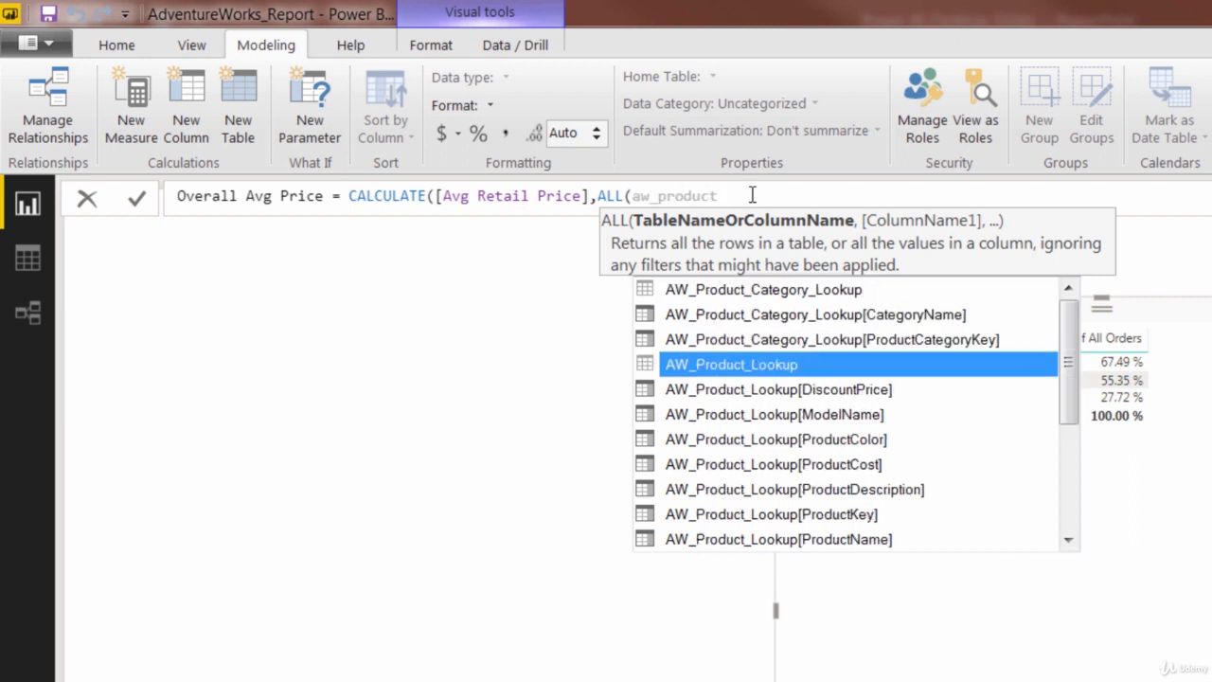
pyautogui.press('Tab')
pyautogui.write('))')
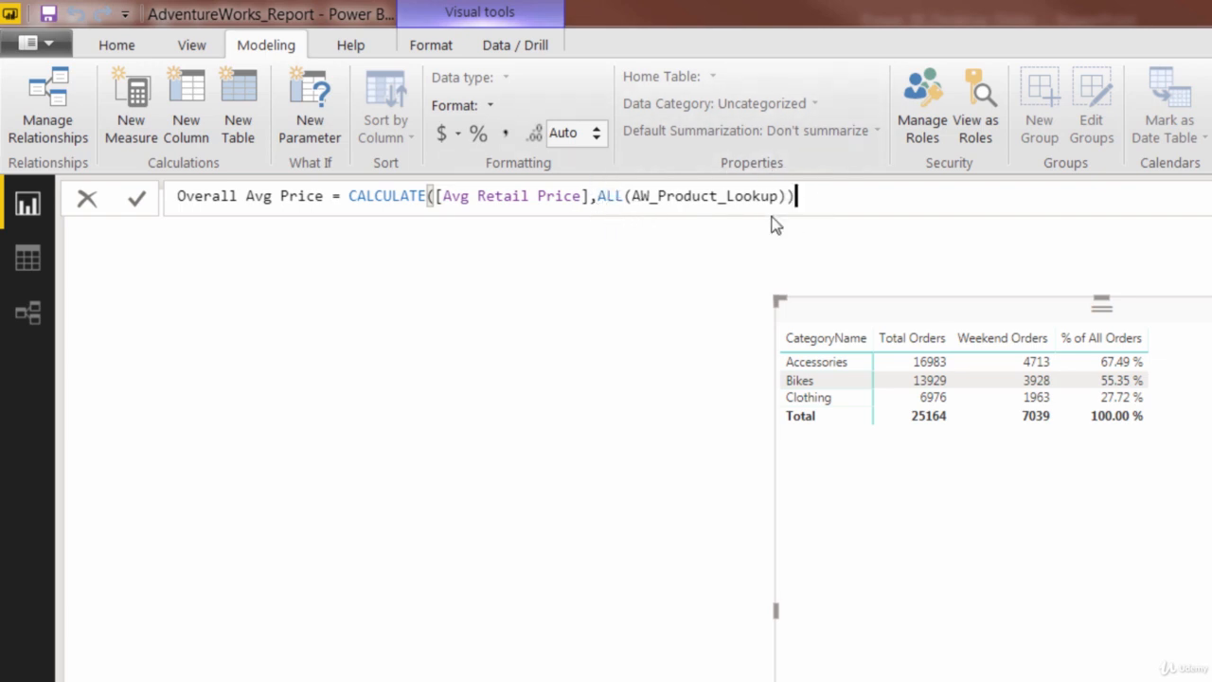
pyautogui.press('Return')
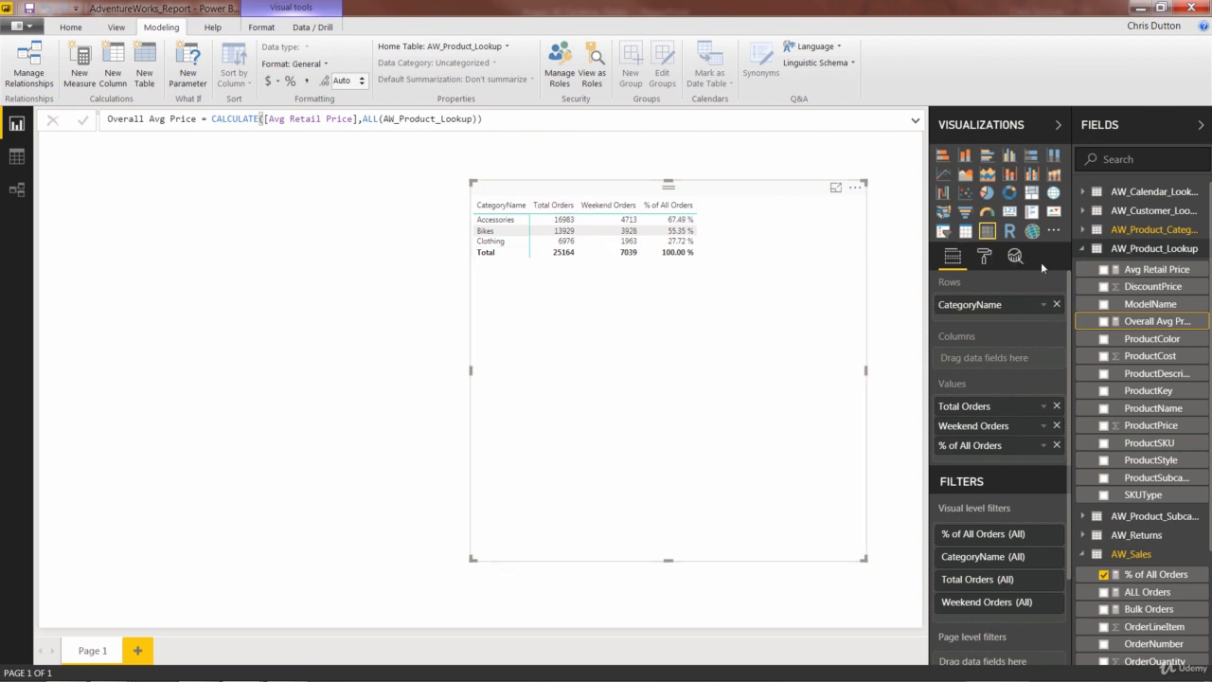
# Add Avg Retail Price and Overall Avg Price to the matrix values and format Overall Avg Price as $ English (United States) currency.
pyautogui.moveTo(1152, 273); pyautogui.dragTo(1008, 461)
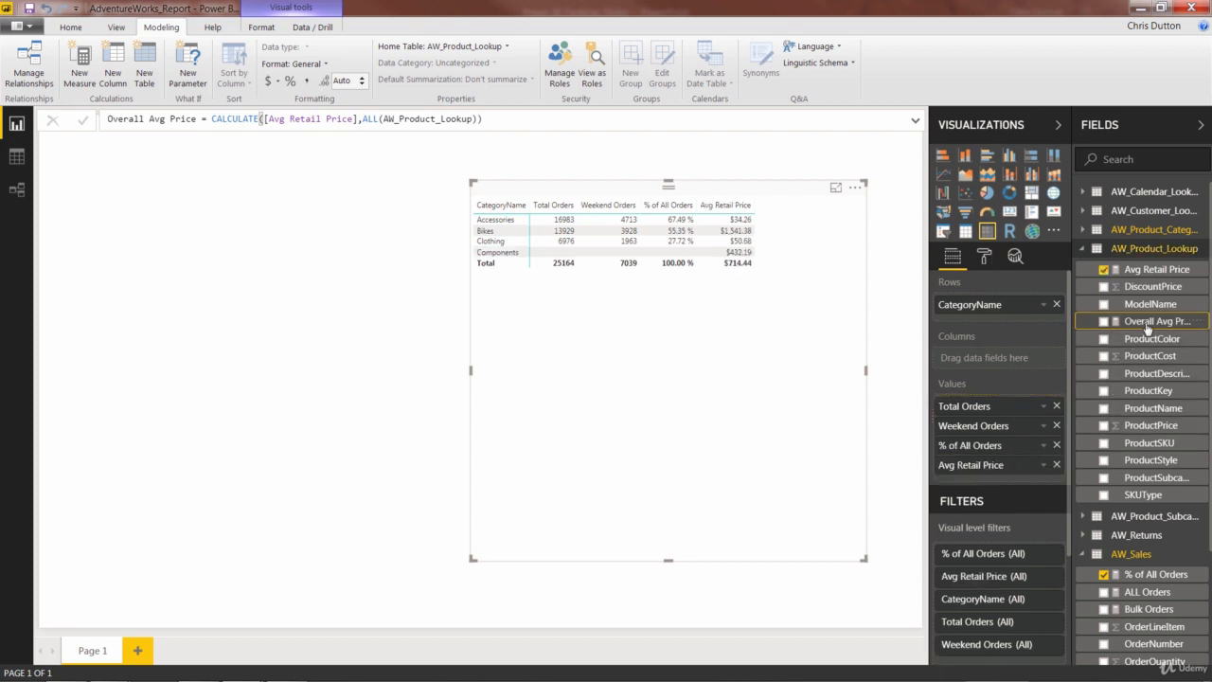
pyautogui.moveTo(1132, 333); pyautogui.dragTo(998, 490)
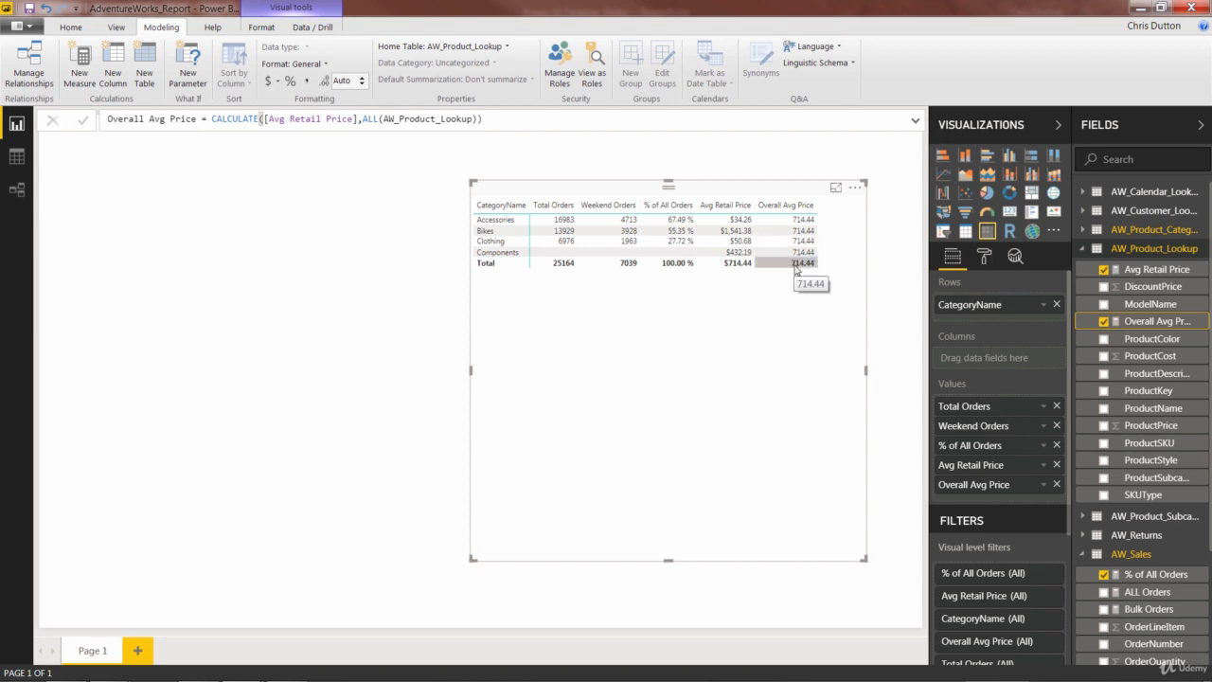
pyautogui.click(307, 66)
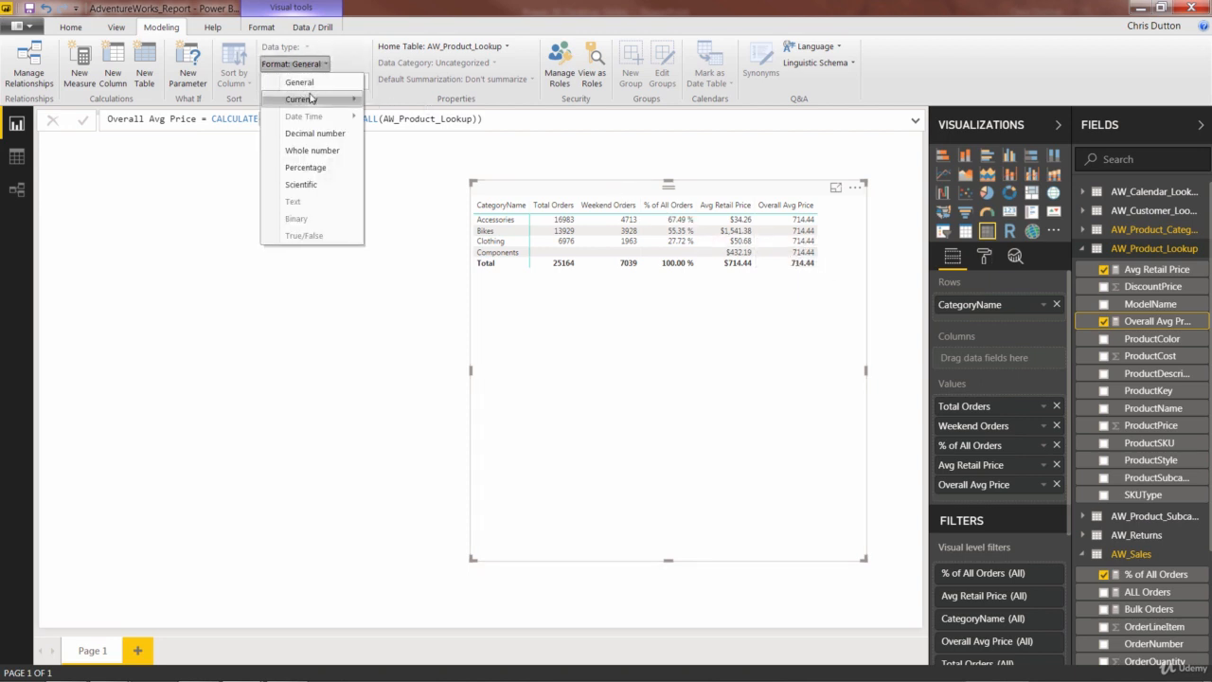
pyautogui.moveTo(311, 98)
pyautogui.click(451, 204)
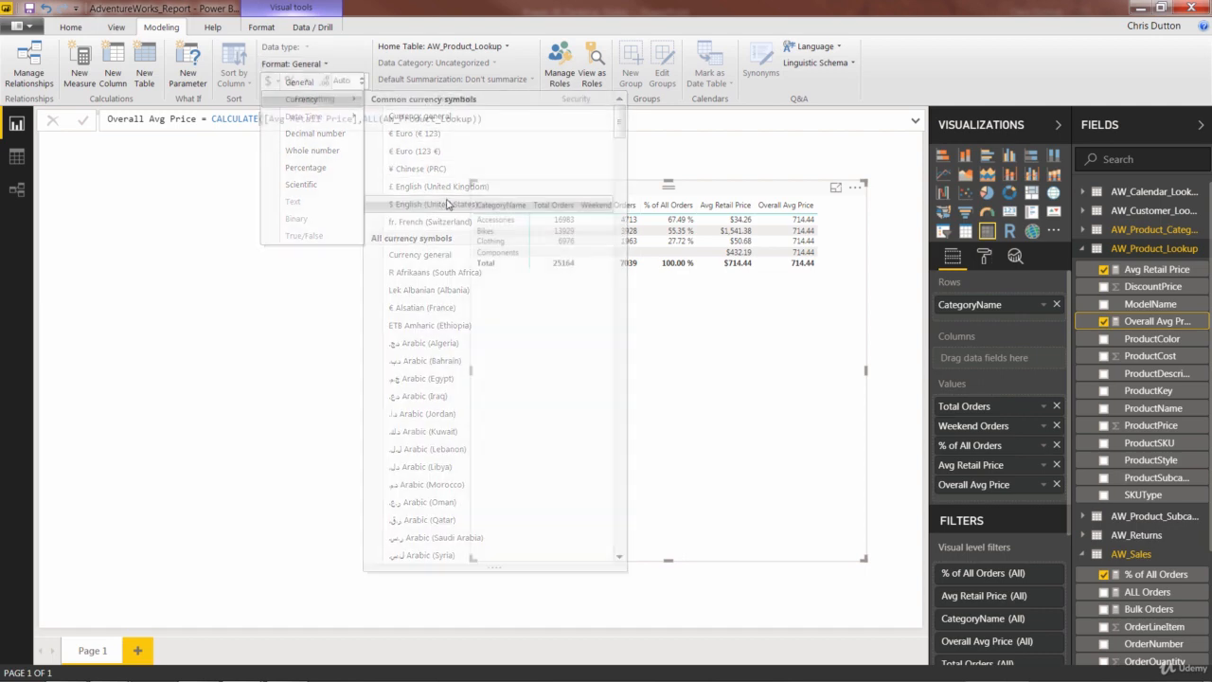